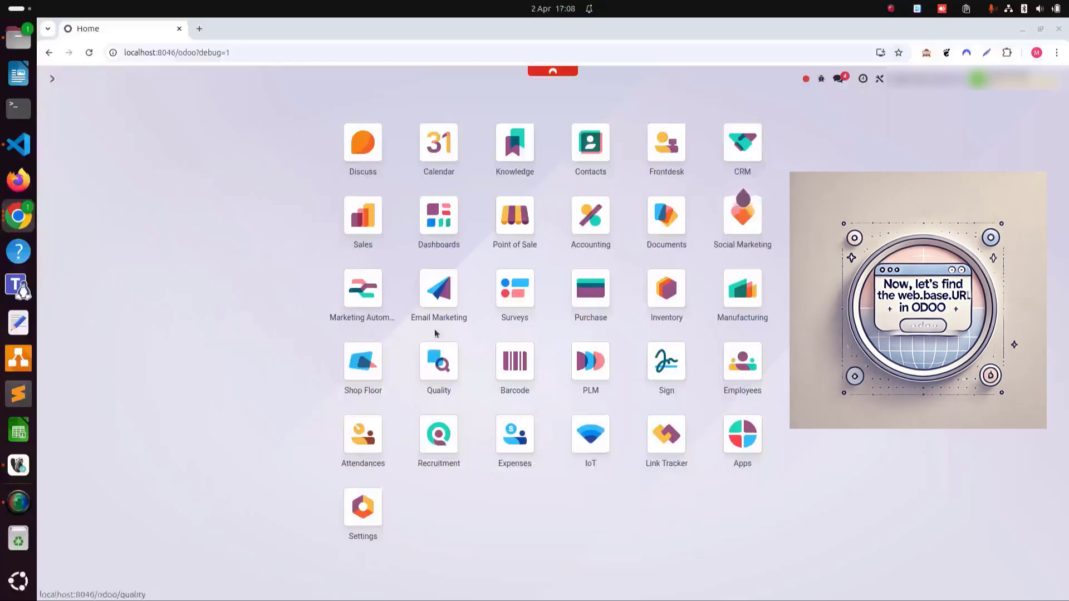
- Open the System Parameters list under Odoo Settings > Technical
left_click(360, 510)
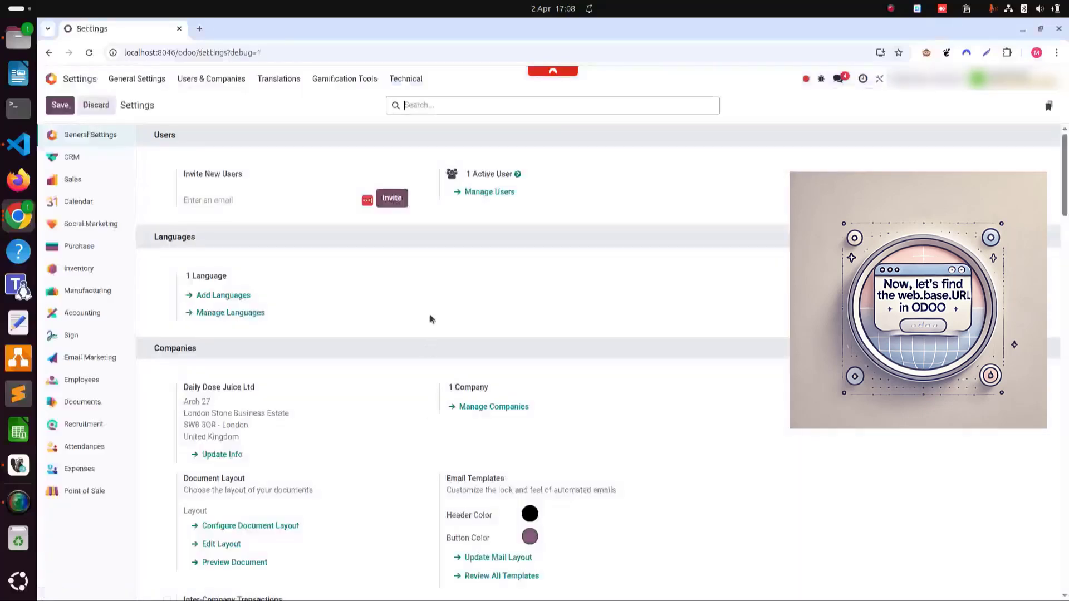
left_click(406, 78)
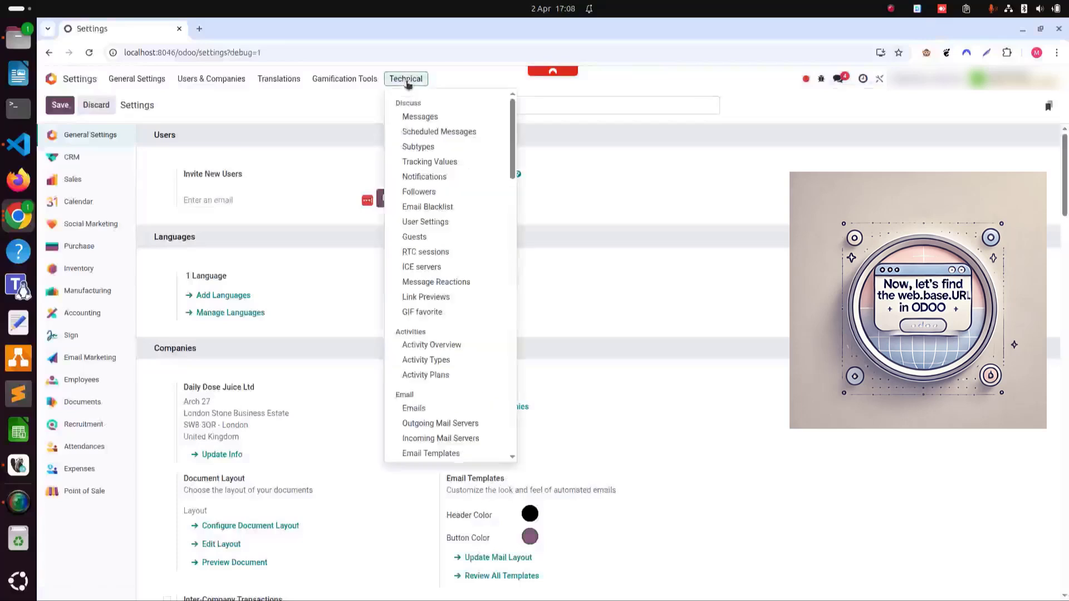
scroll(435, 299, "down", 9)
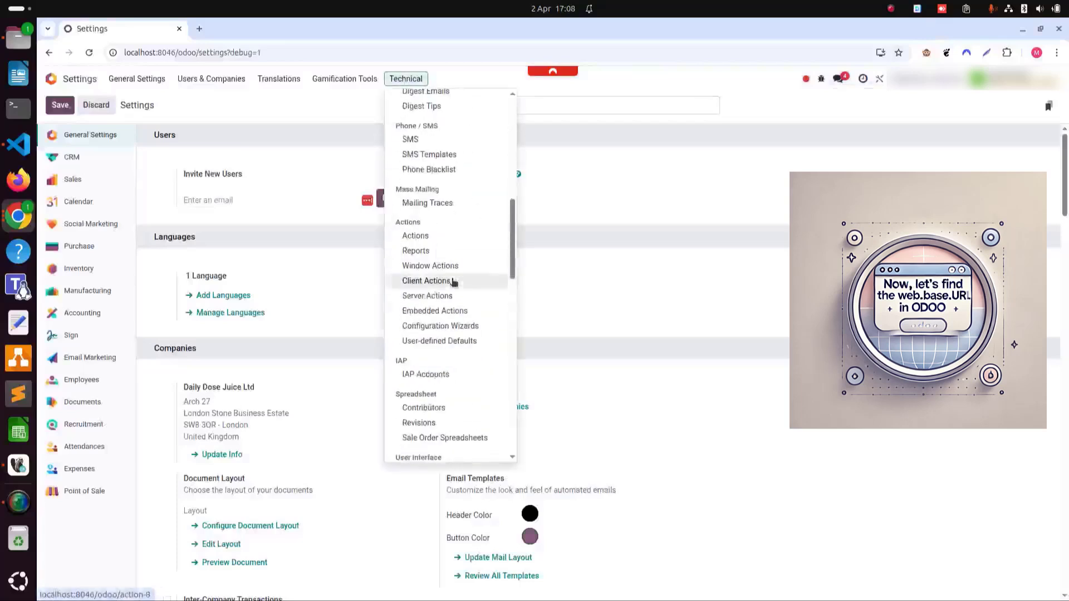
scroll(453, 286, "down", 4)
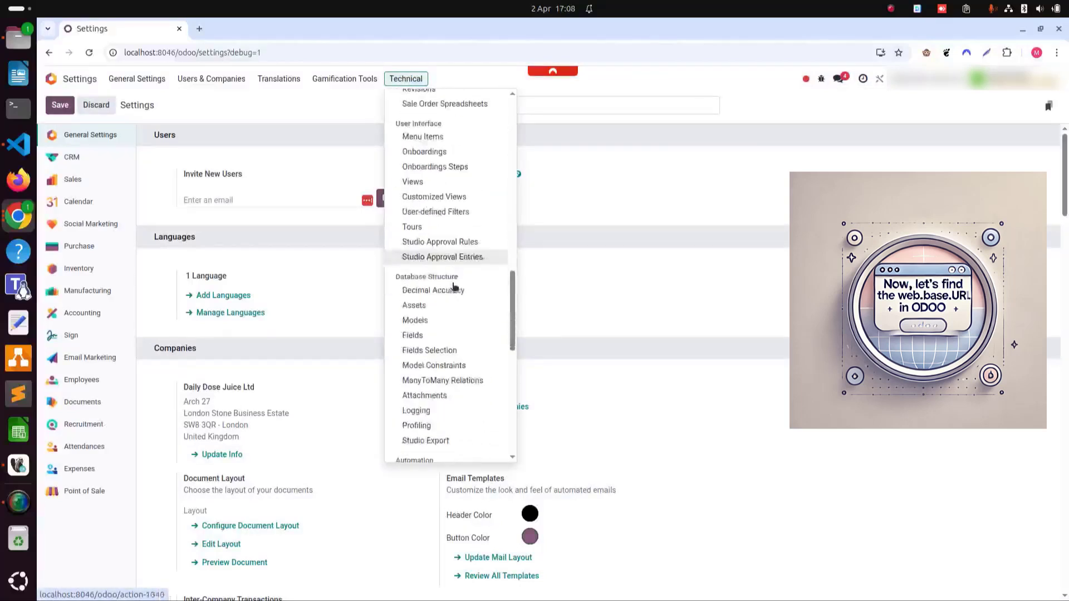
scroll(453, 300, "down", 5)
scroll(429, 172, "down", 8)
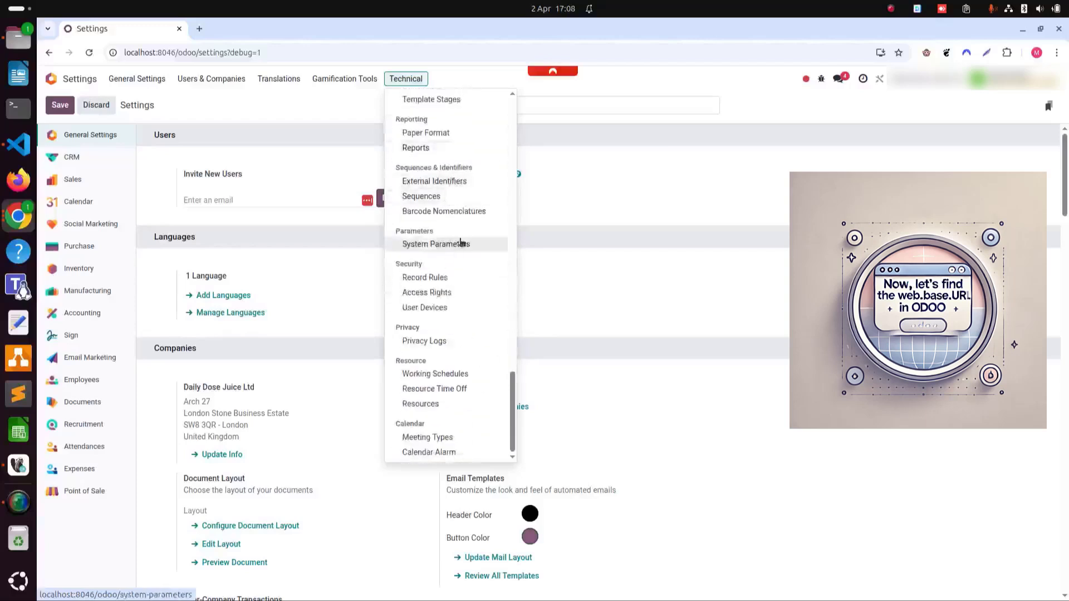
left_click(461, 245)
scroll(242, 245, "down", 8)
scroll(239, 286, "down", 5)
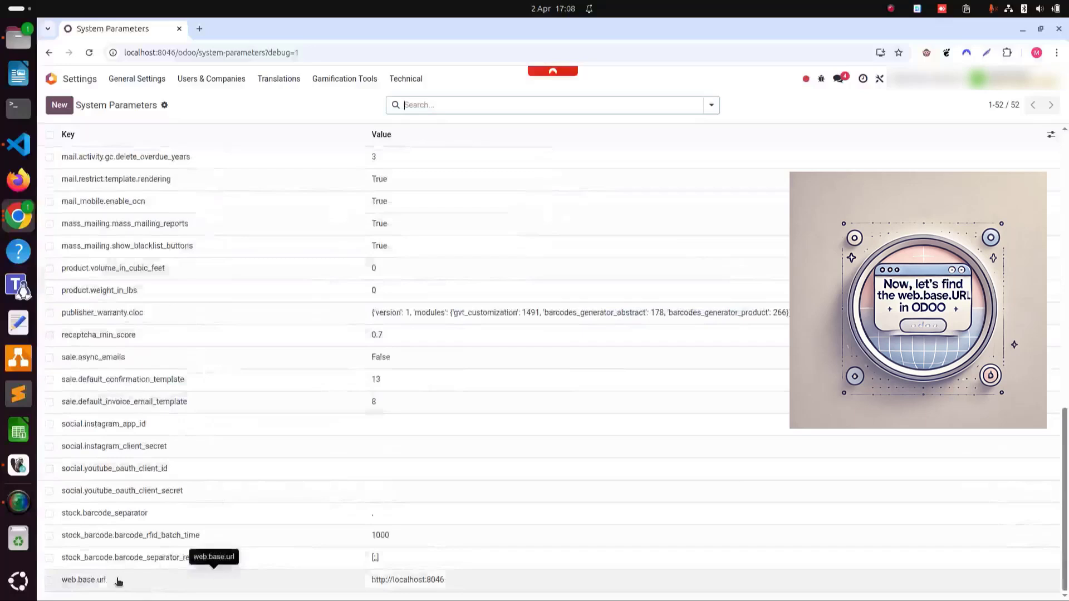
left_click(118, 582)
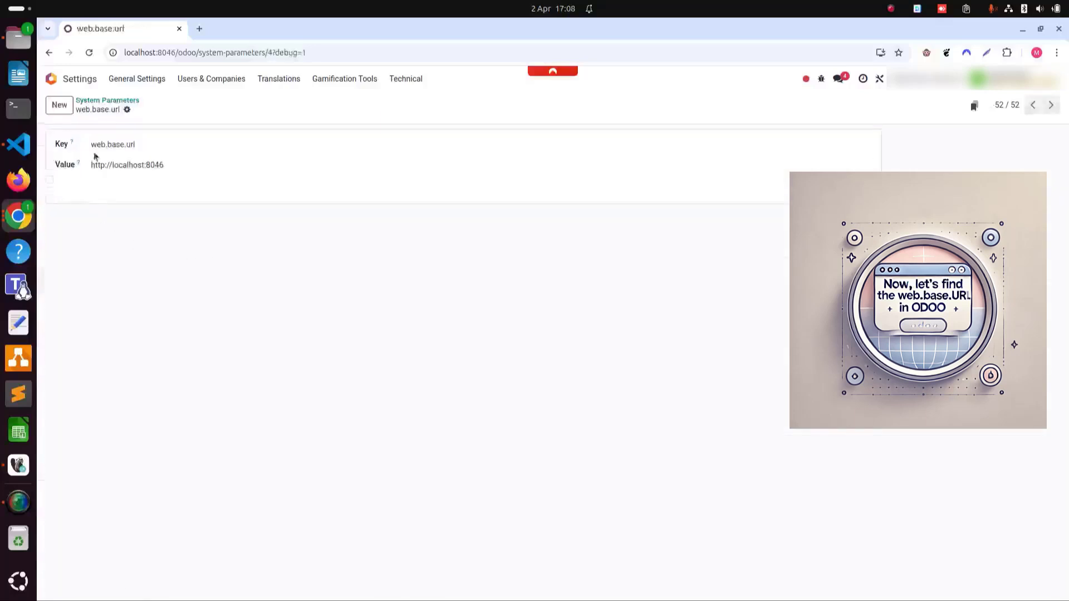
triple_click(125, 165)
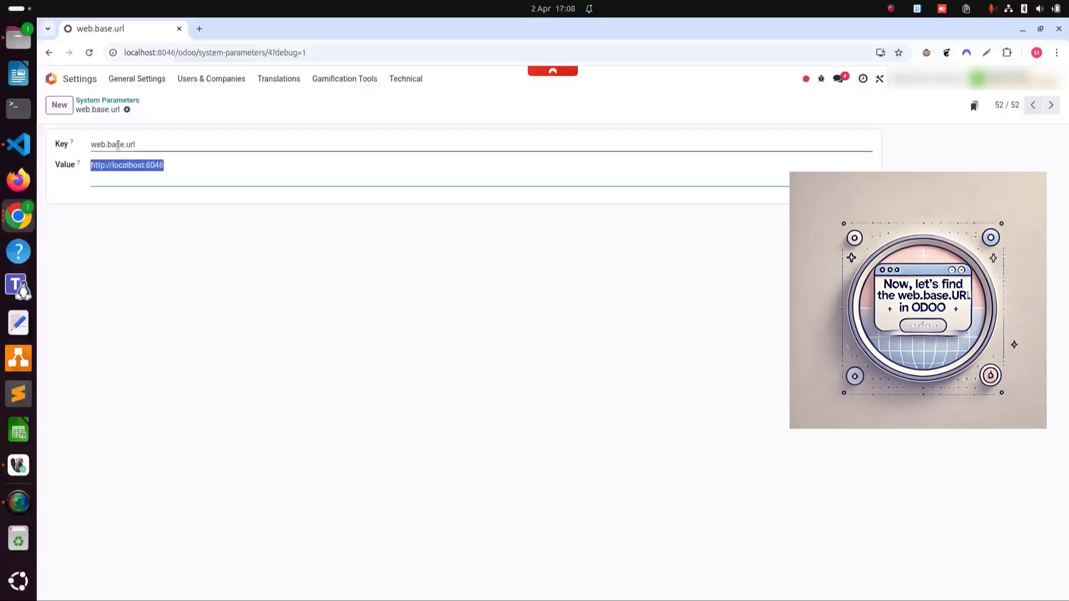
mouse_move(81, 165)
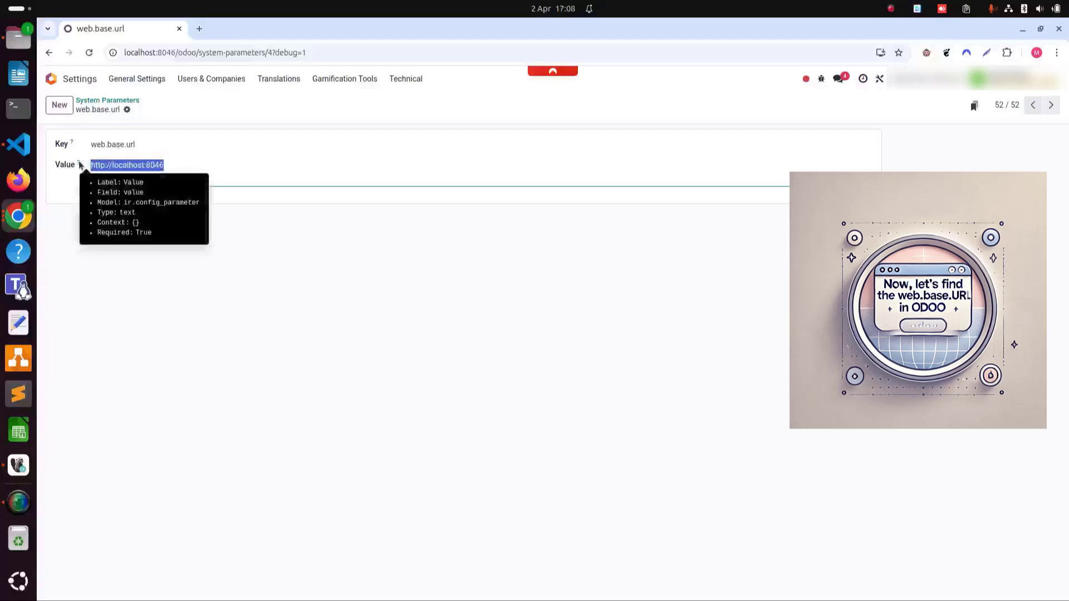
right_click(147, 170)
left_click(191, 199)
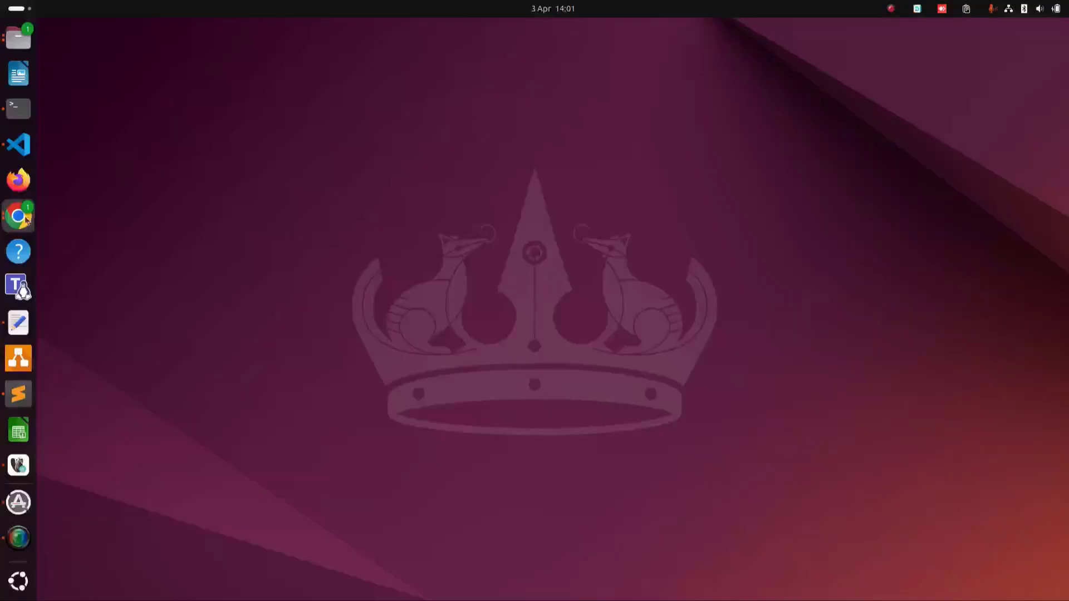
- Launch Chrome maximized and go to portal.azure.com
left_click(25, 219)
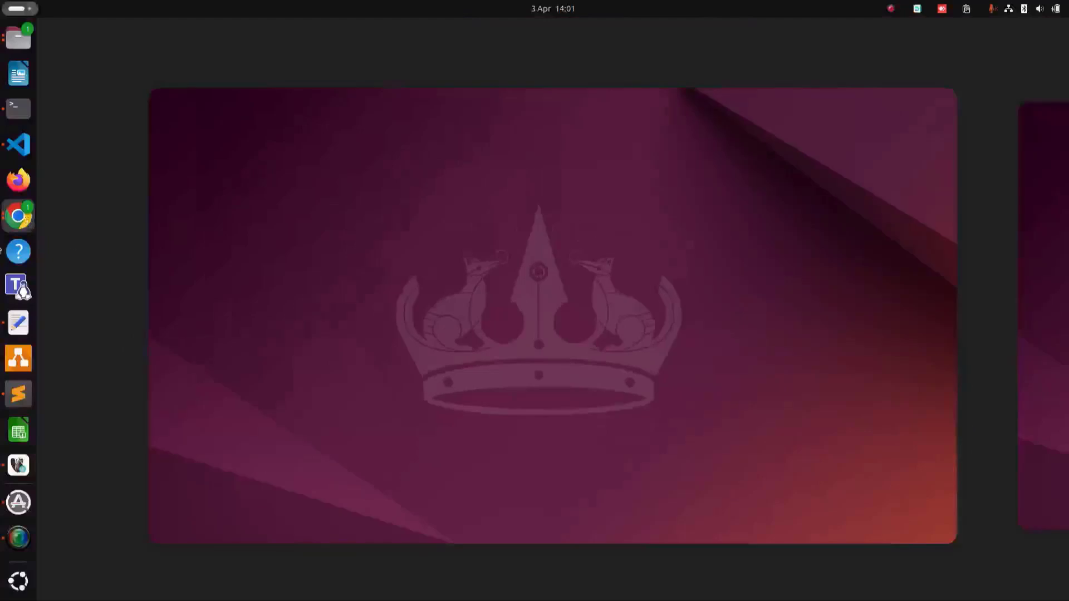
left_click(334, 282)
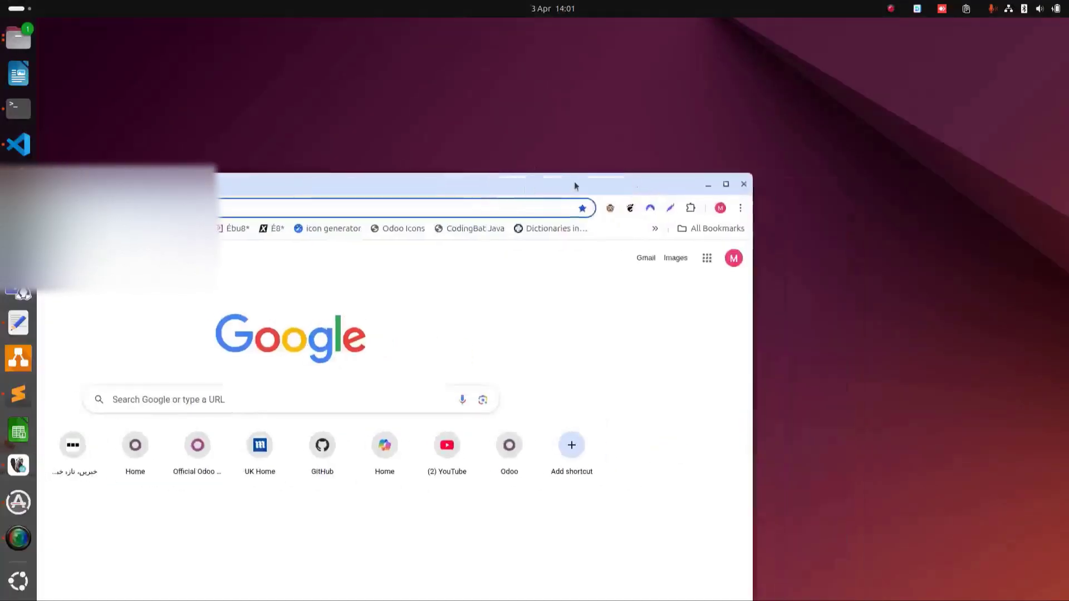
double_click(573, 181)
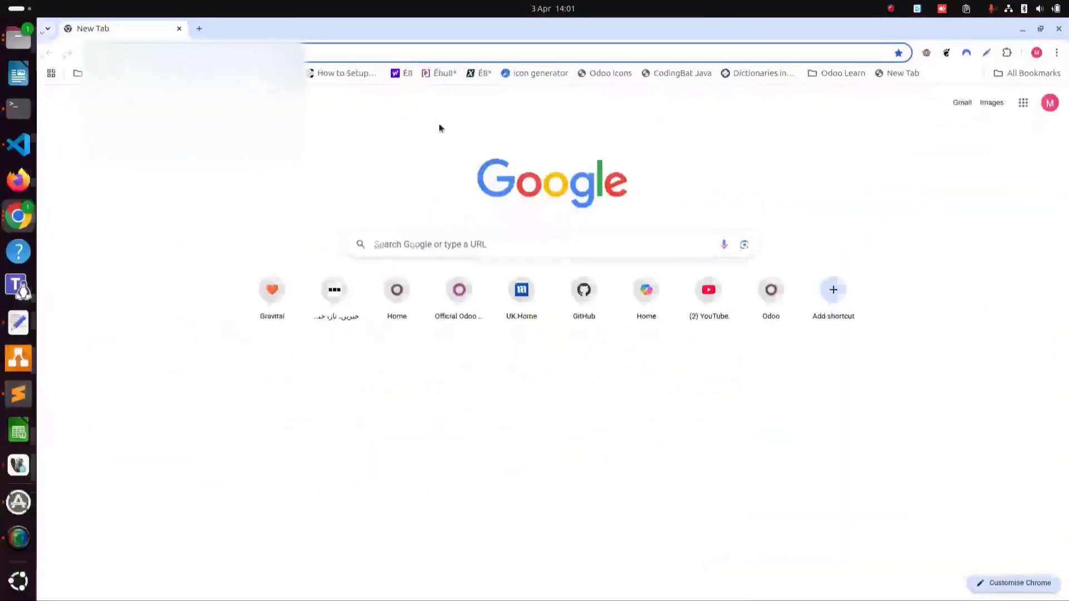
left_click(440, 49)
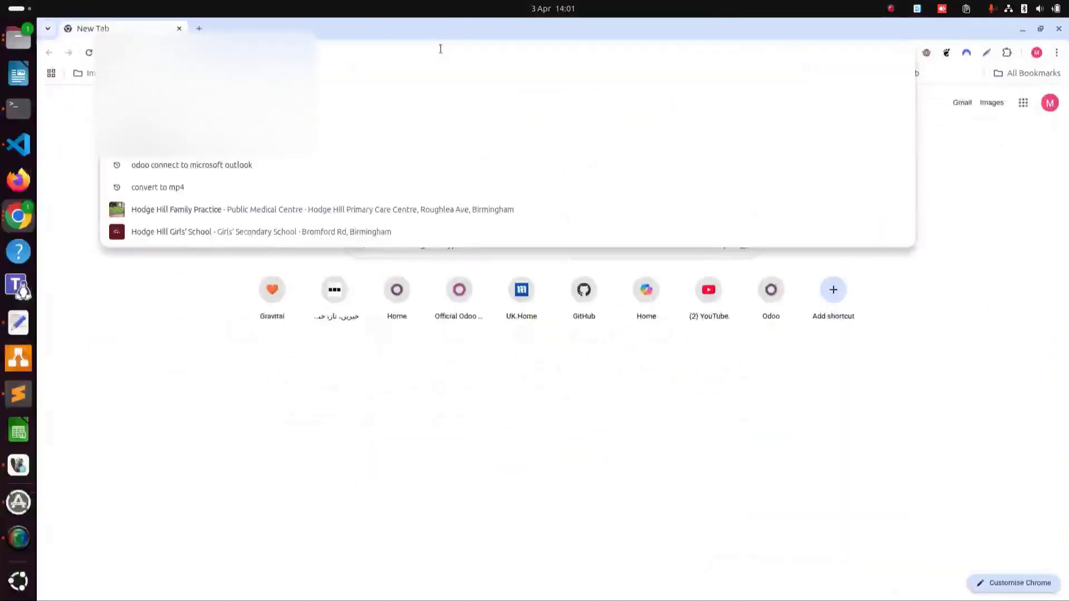
type("portal.")
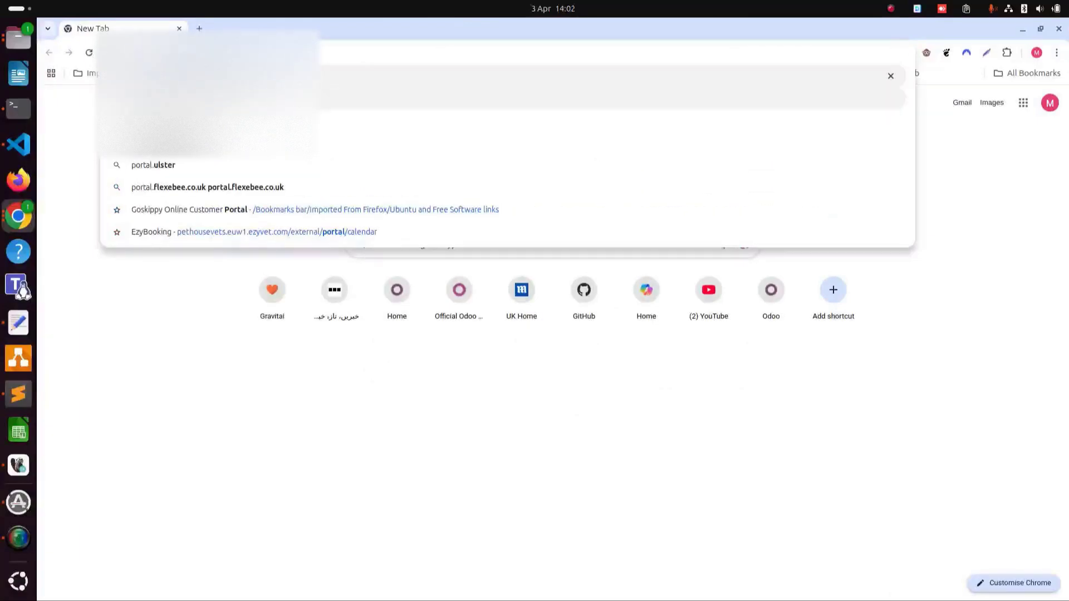
key("Return")
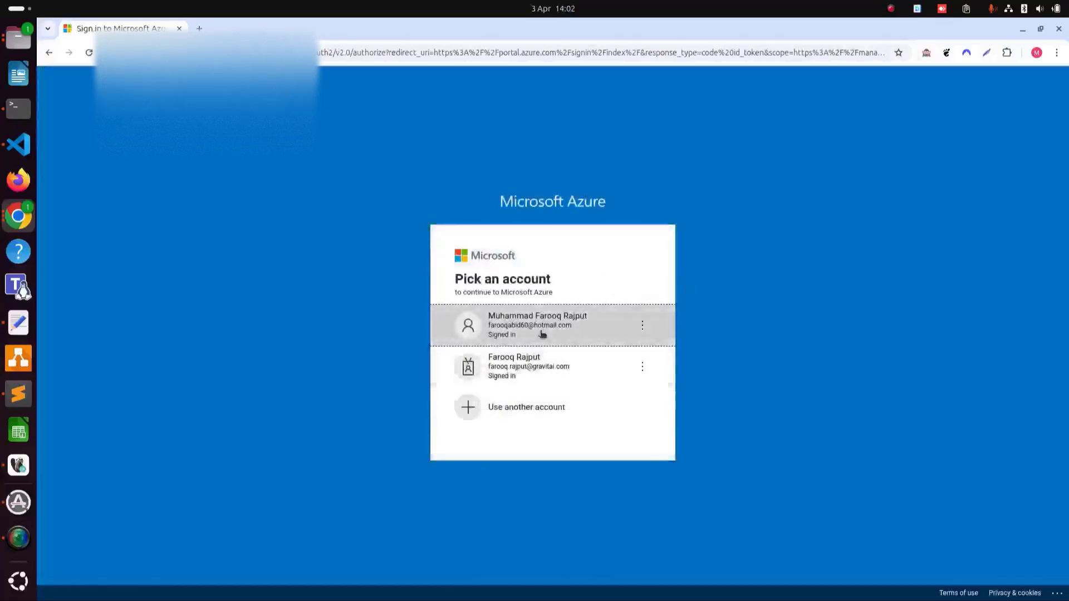
- Sign in to the Azure portal with the first listed account
left_click(567, 330)
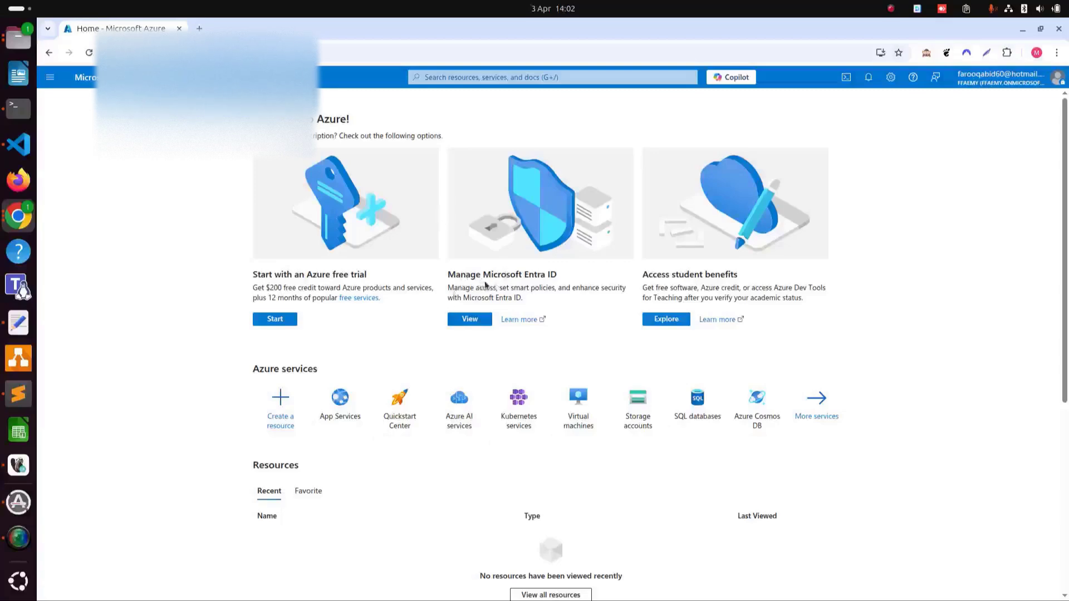
- Open the FFAEMY tenant's Microsoft Entra ID overview and expand the + Add menu
left_click(482, 321)
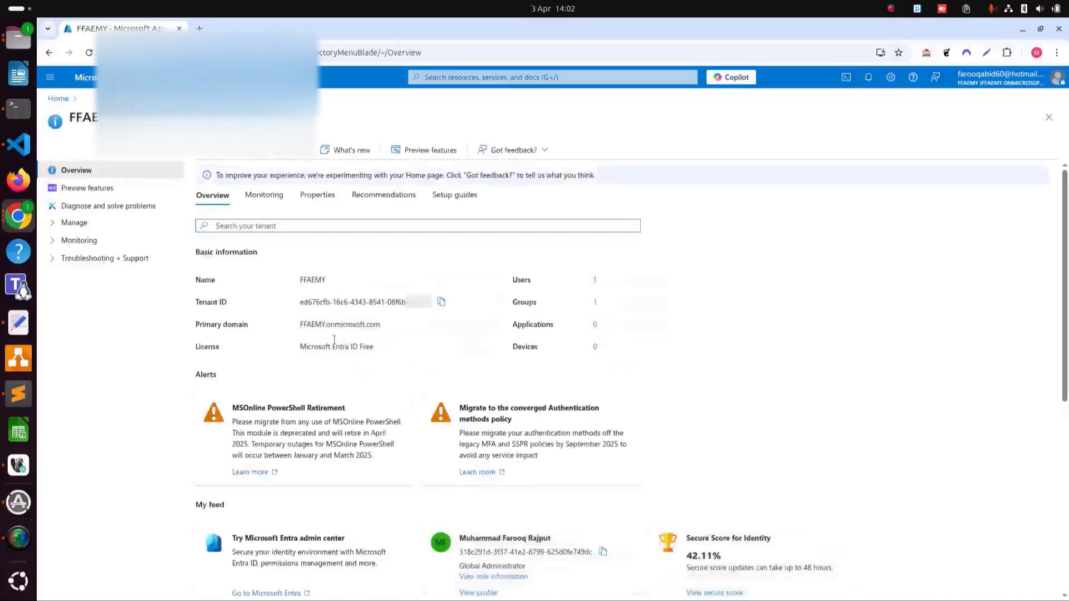
double_click(315, 280)
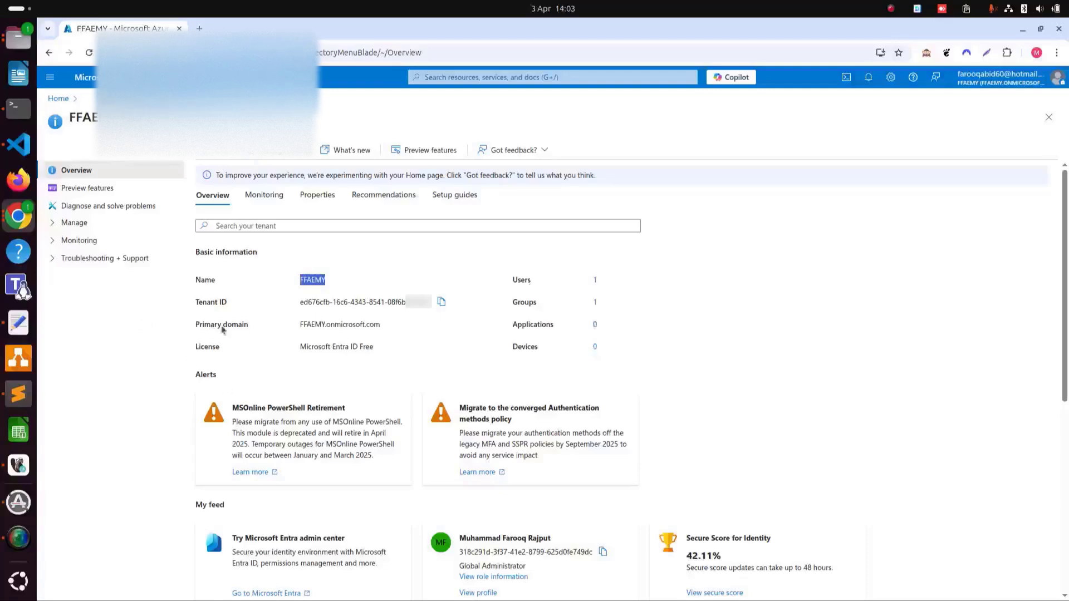
left_click(220, 158)
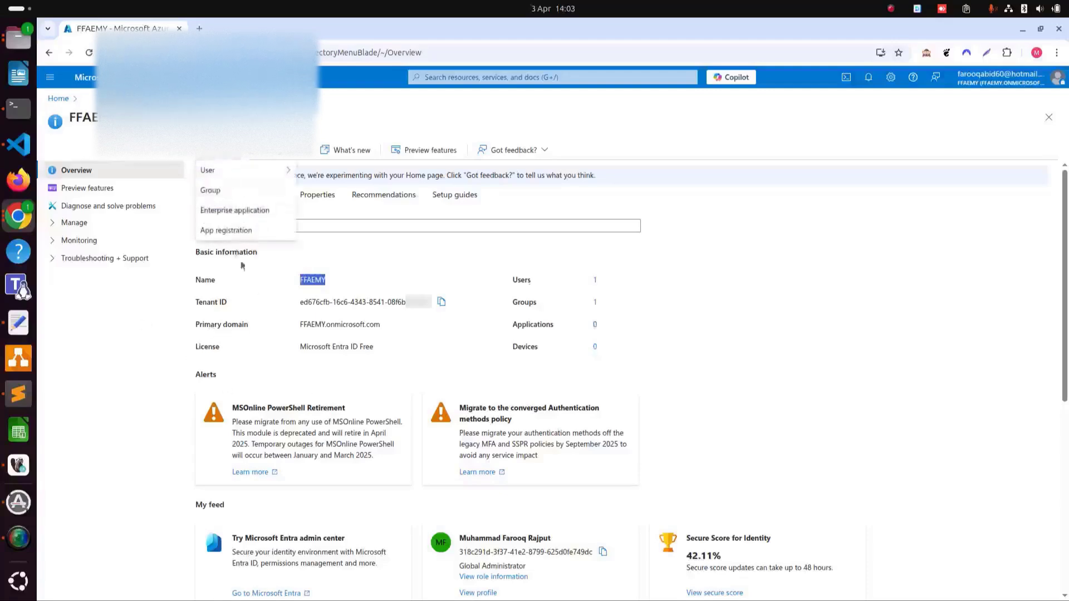
- Start an app registration named Odoo for multitenant and personal accounts, with Web redirect platform
left_click(252, 230)
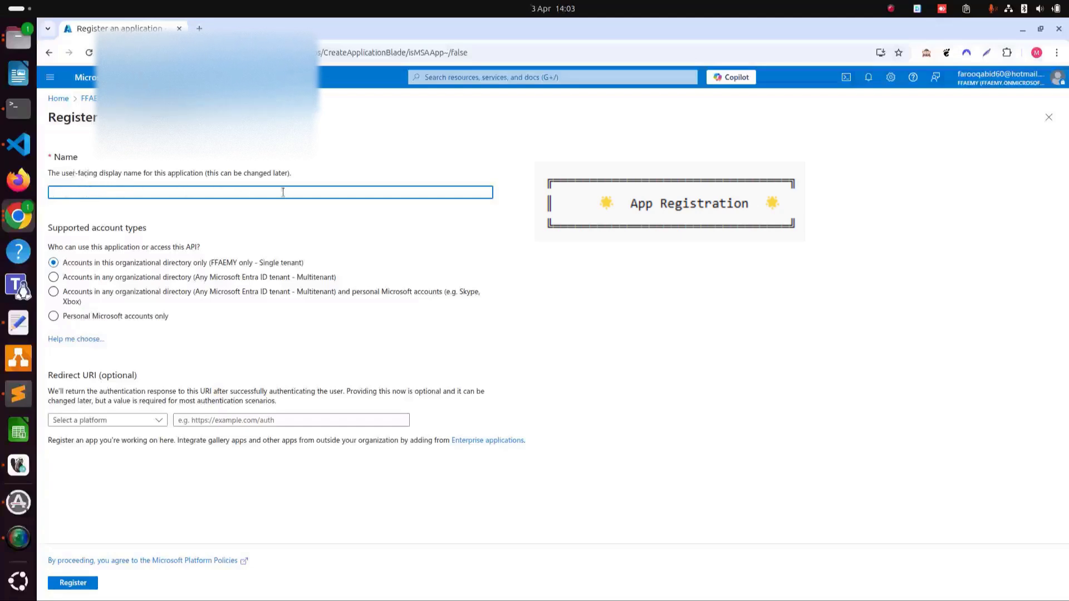
type("Odoo18")
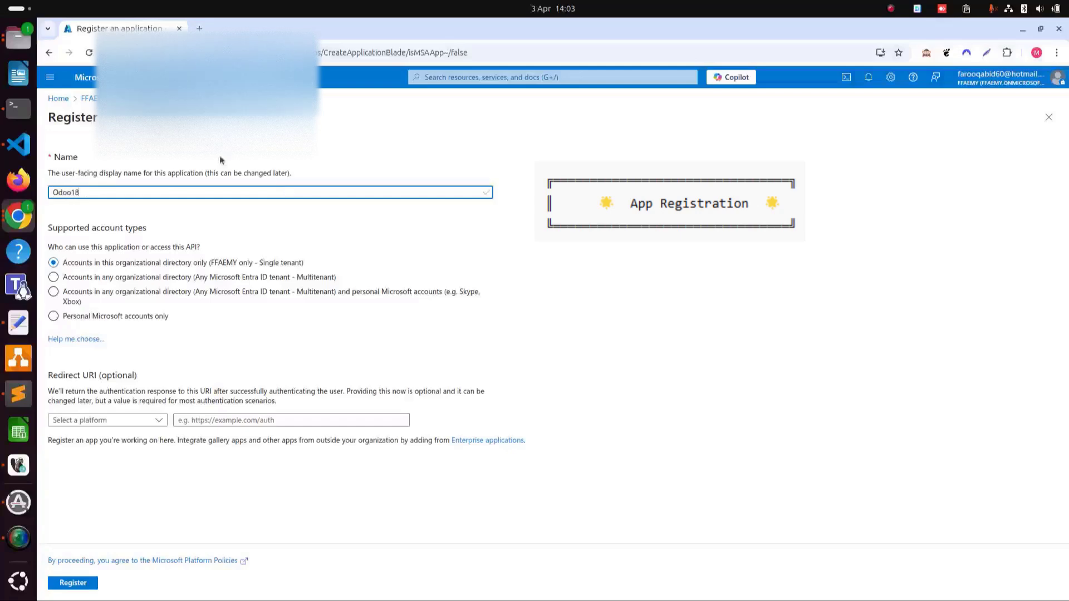
key("BackSpace")
key("BackSpace")
left_click(537, 326)
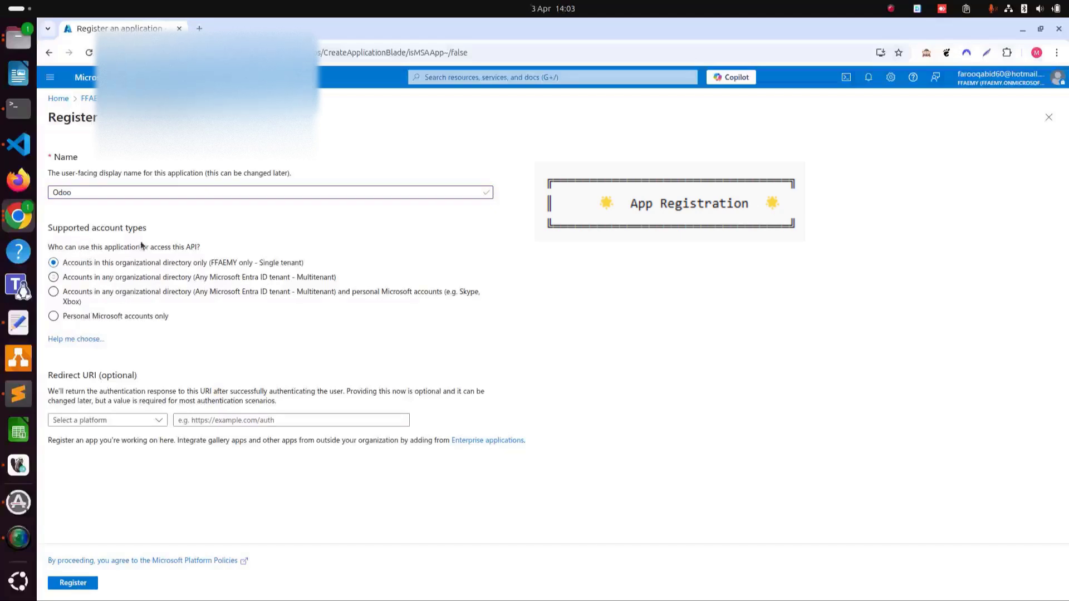
left_click(53, 292)
left_click(128, 422)
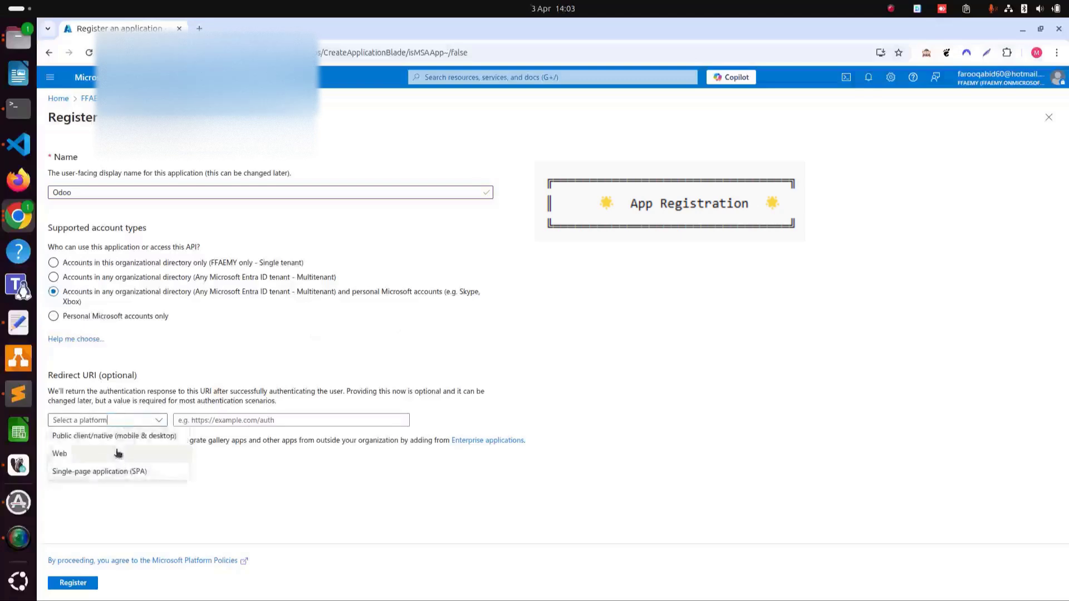
left_click(117, 452)
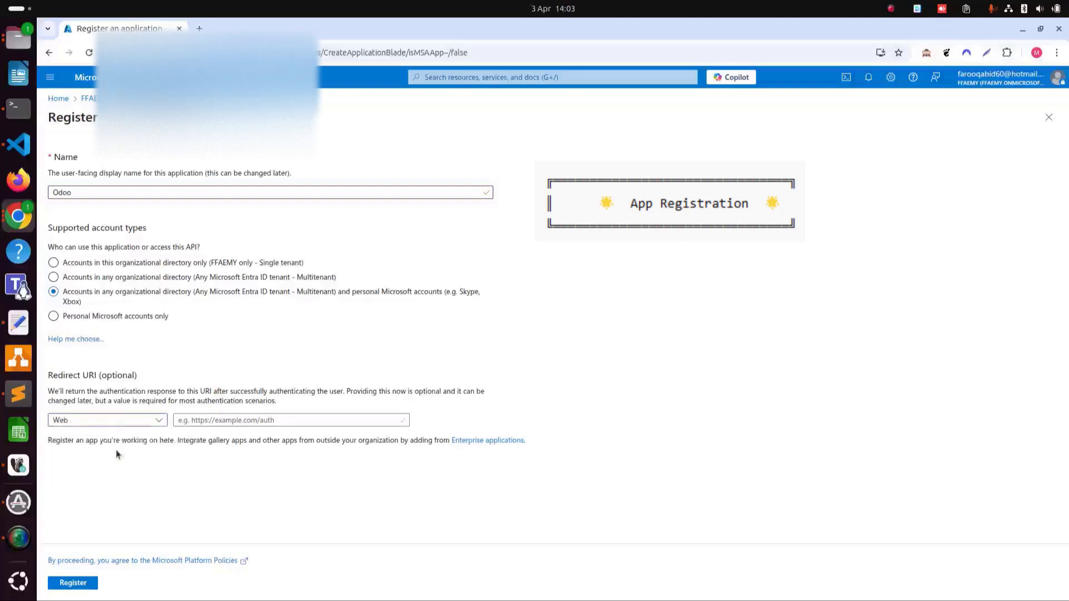
left_click(219, 421)
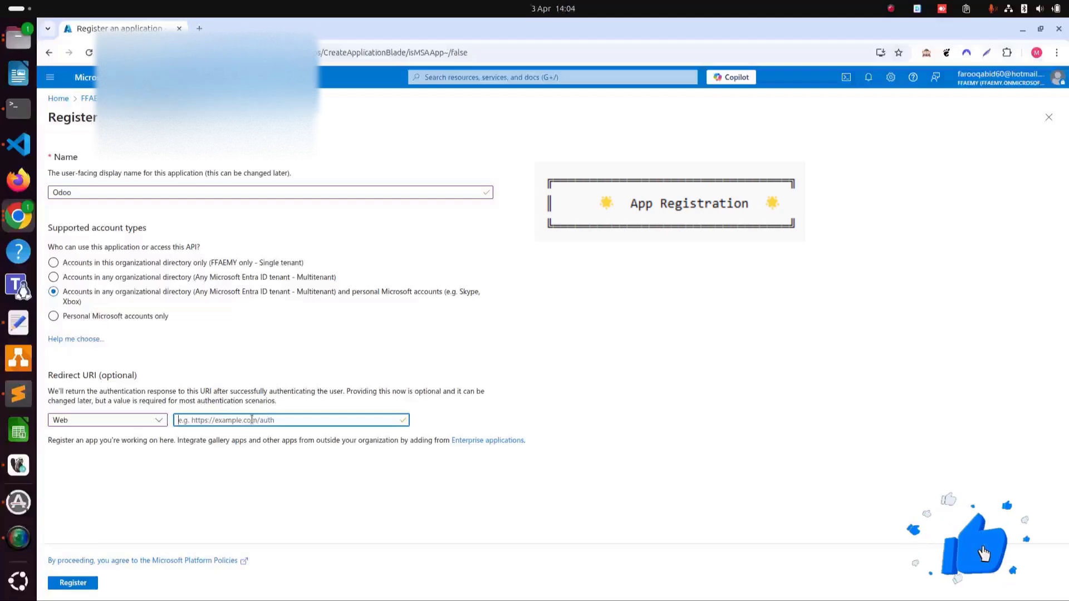
type("http")
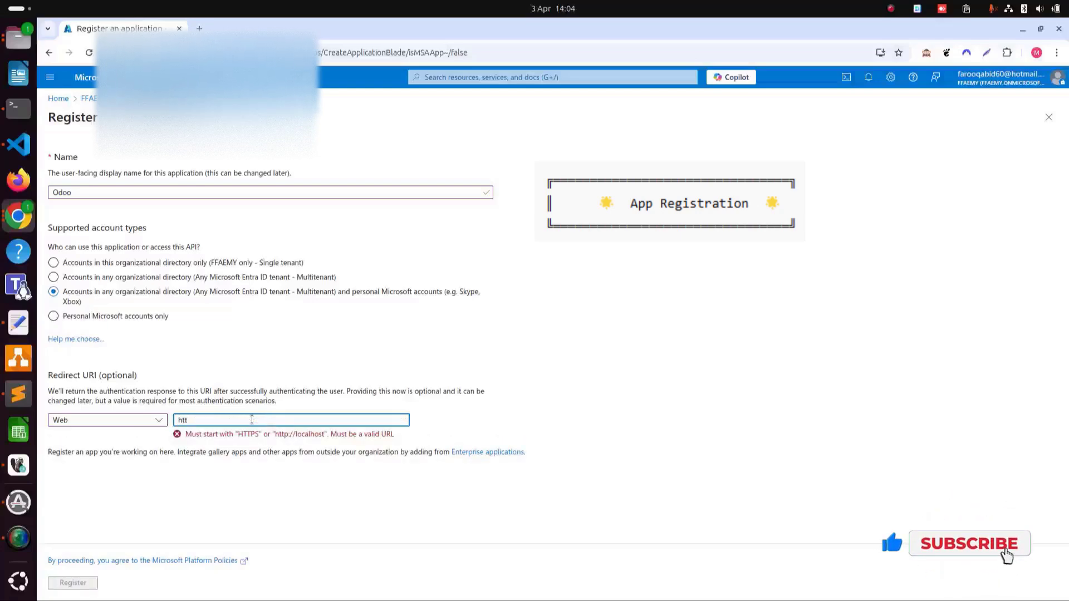
type("://")
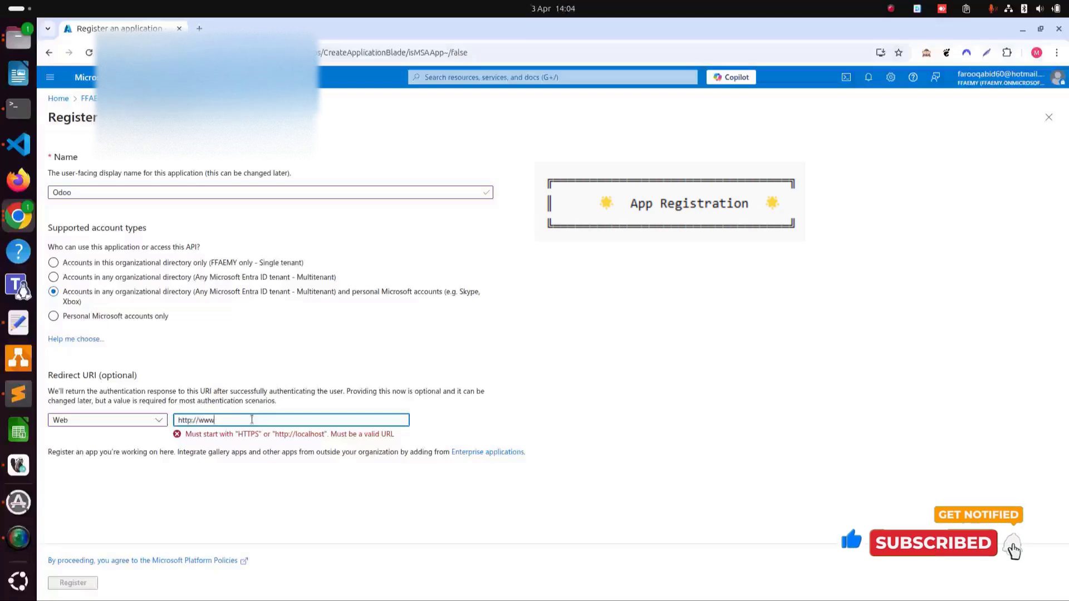
type("localhost")
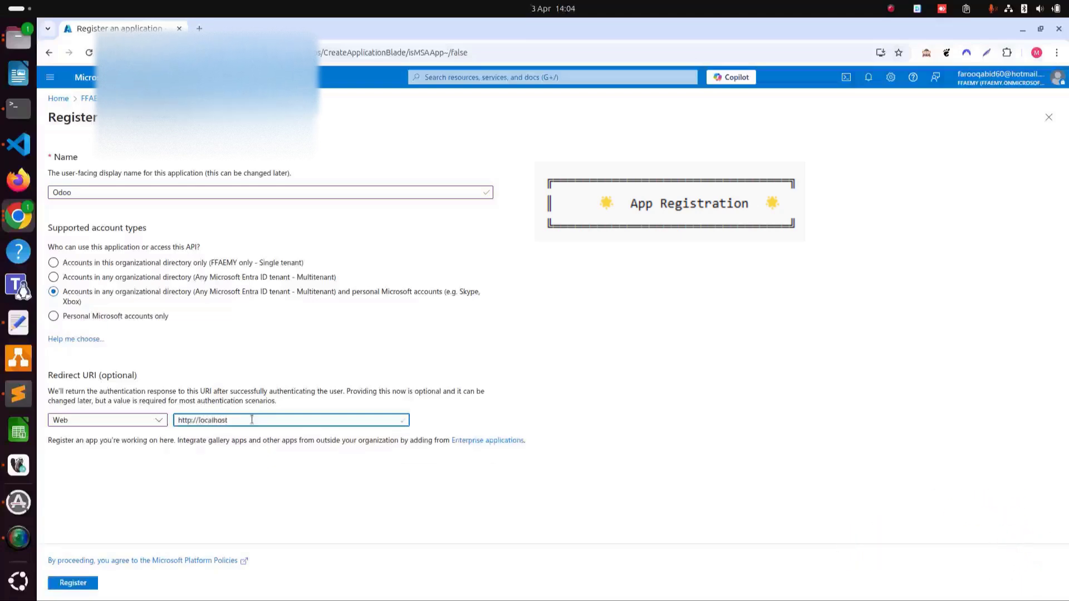
type(":8040")
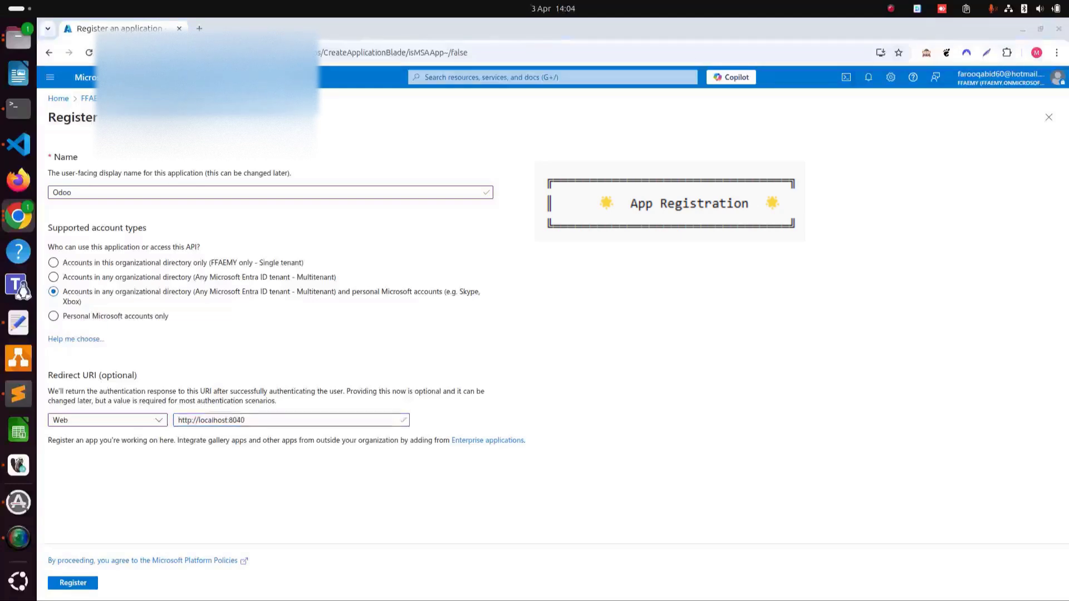
left_click(350, 417)
type("/")
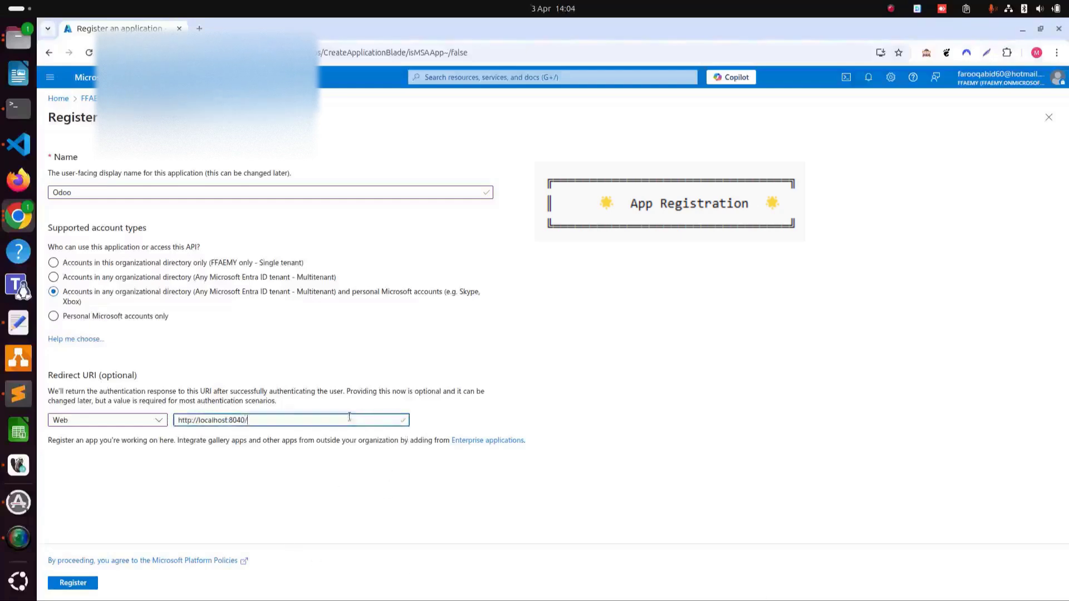
type("microso")
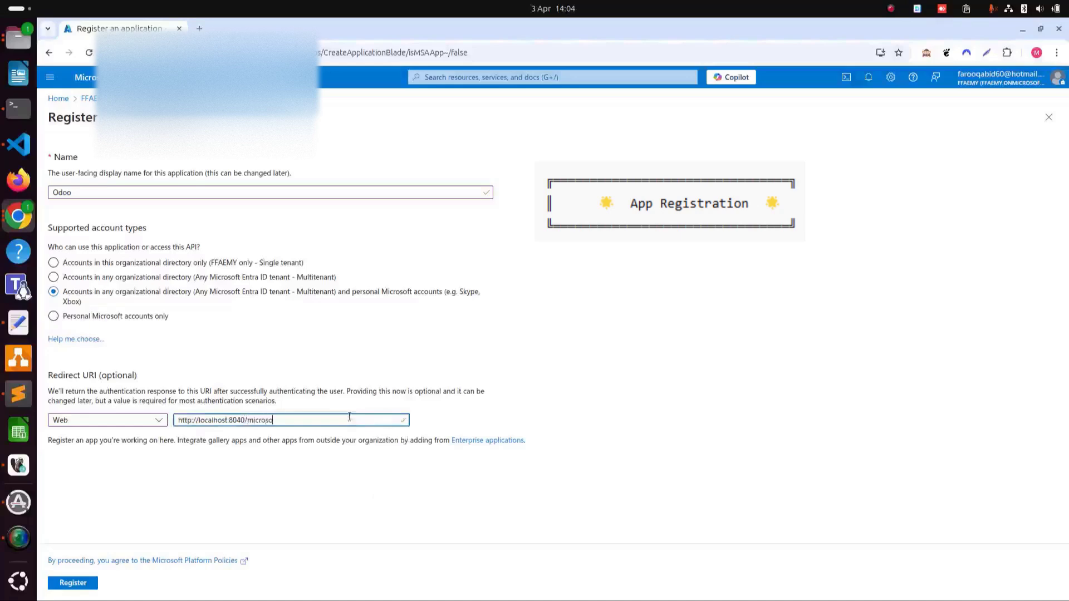
type("ft_outlook/con")
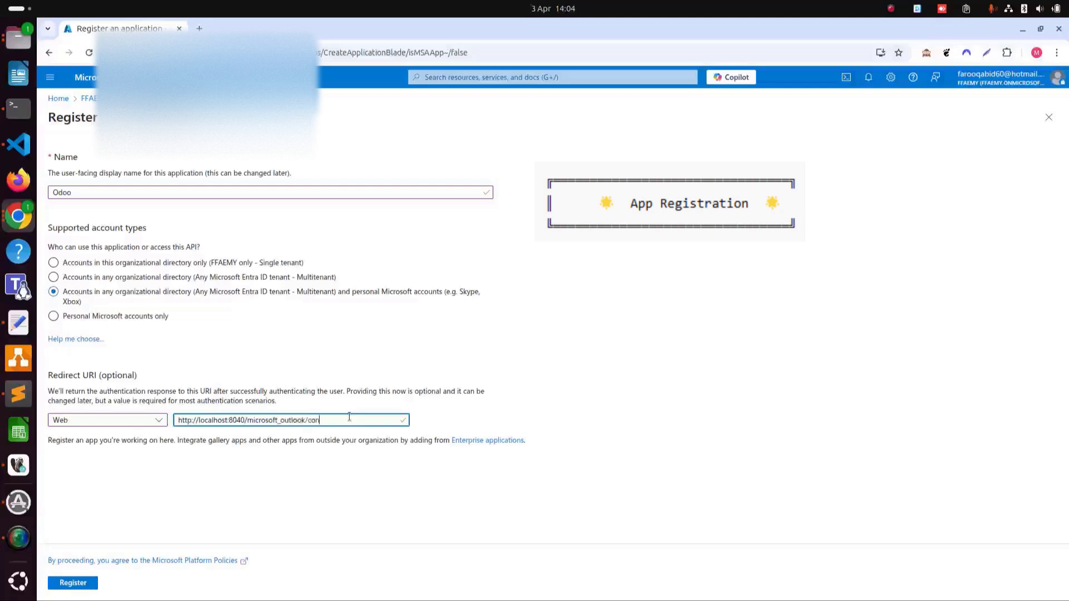
type("firm")
left_click_drag(198, 421, 243, 419)
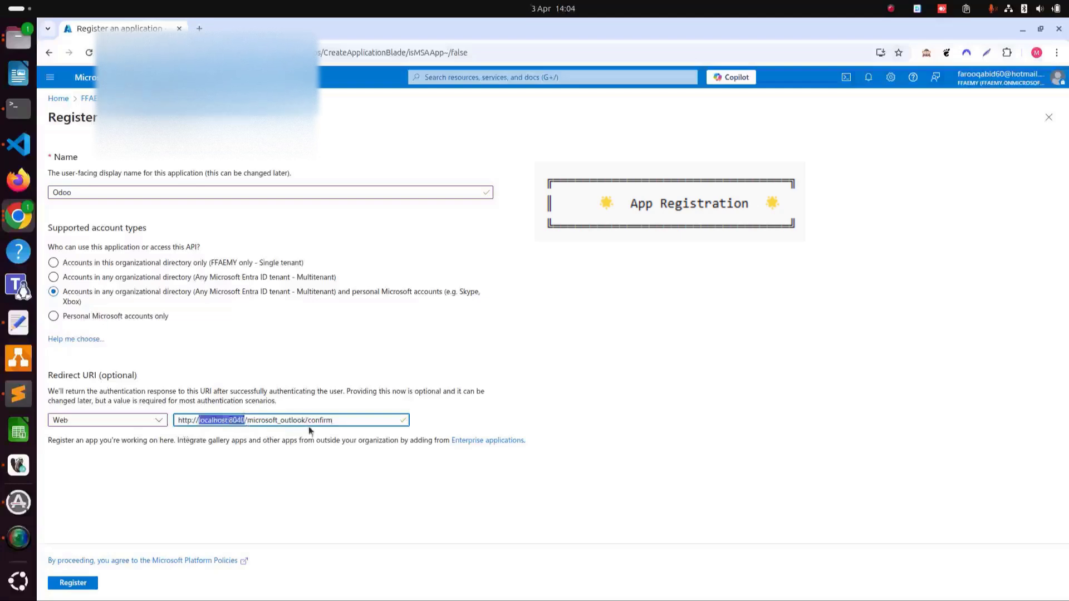
left_click(359, 421)
left_click(211, 480)
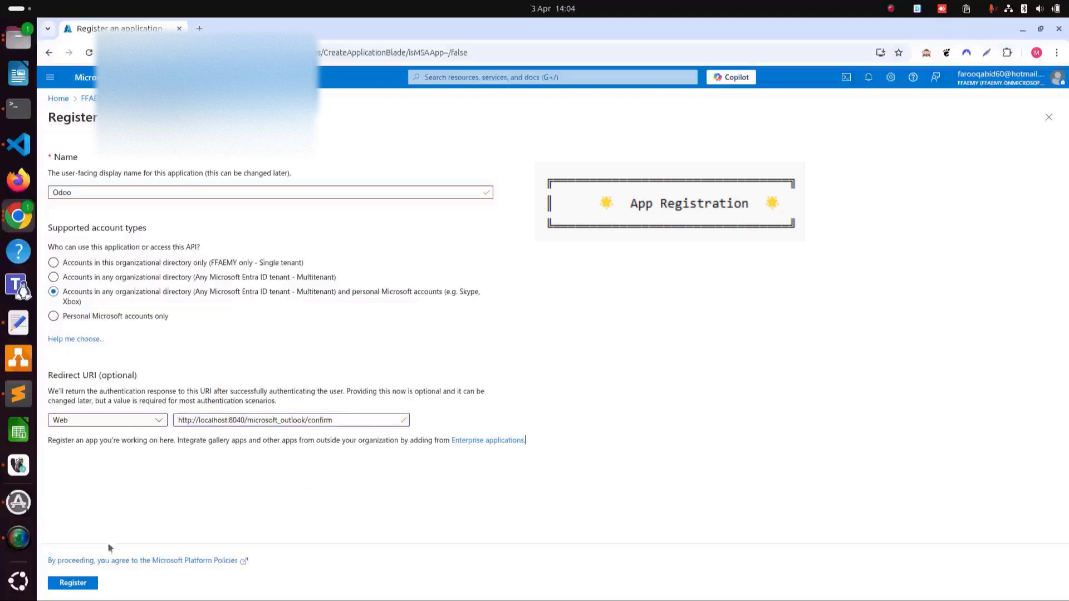
left_click(81, 587)
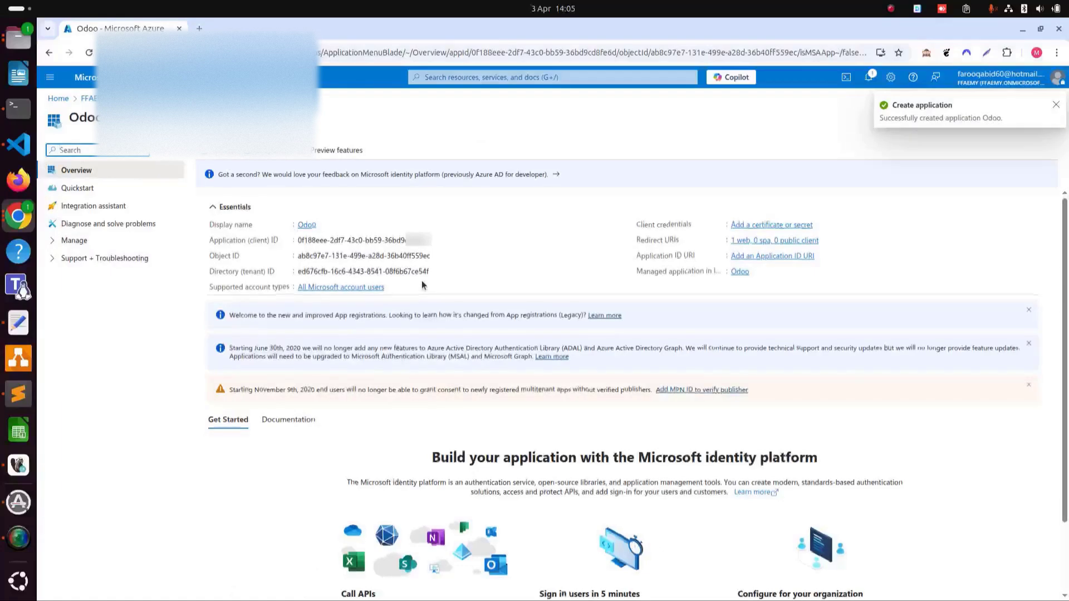
- From the Odoo app overview, open View API permissions under Call APIs
scroll(423, 285, "down", 3)
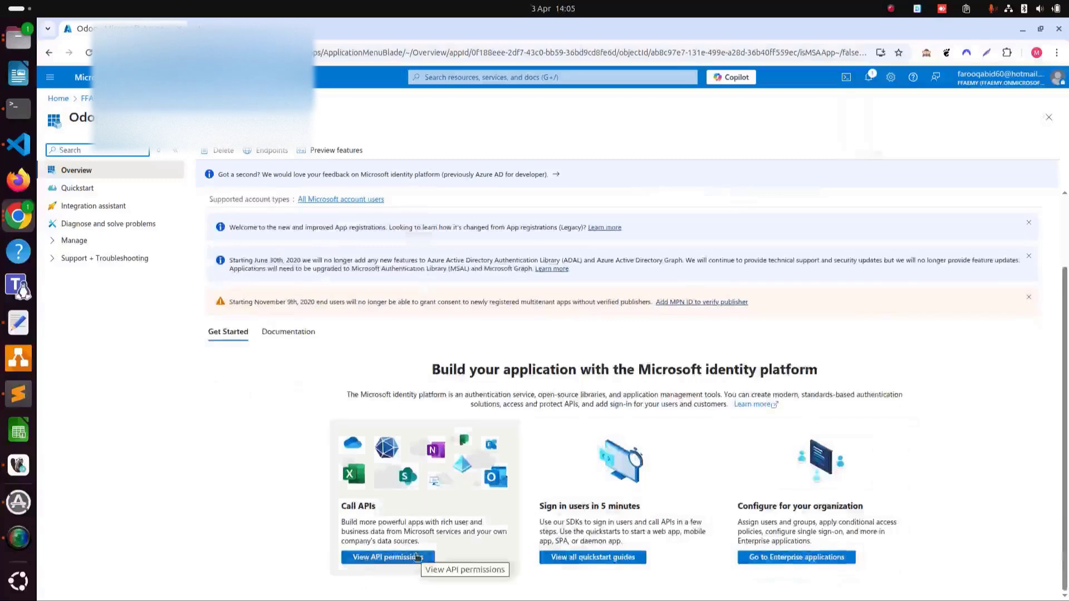
left_click(417, 557)
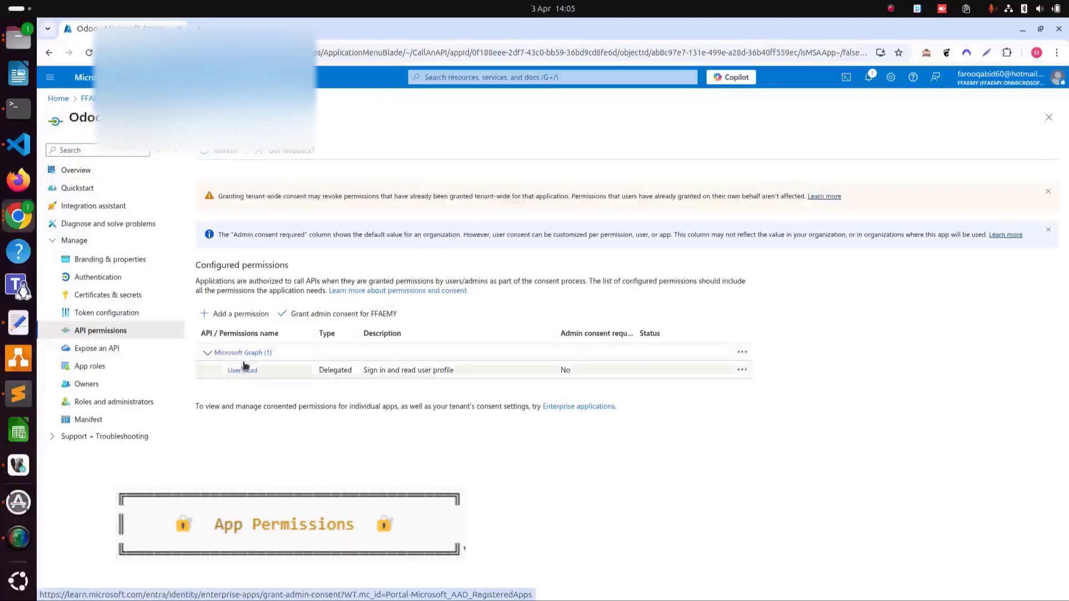
- Begin adding a permission using Microsoft Graph delegated permissions
left_click(241, 316)
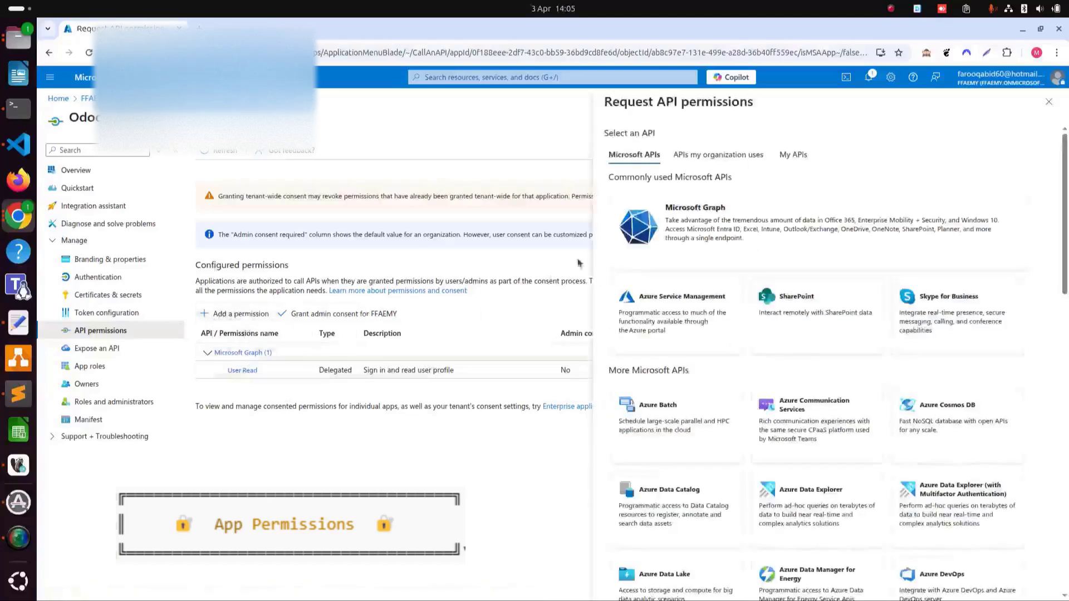
left_click(729, 230)
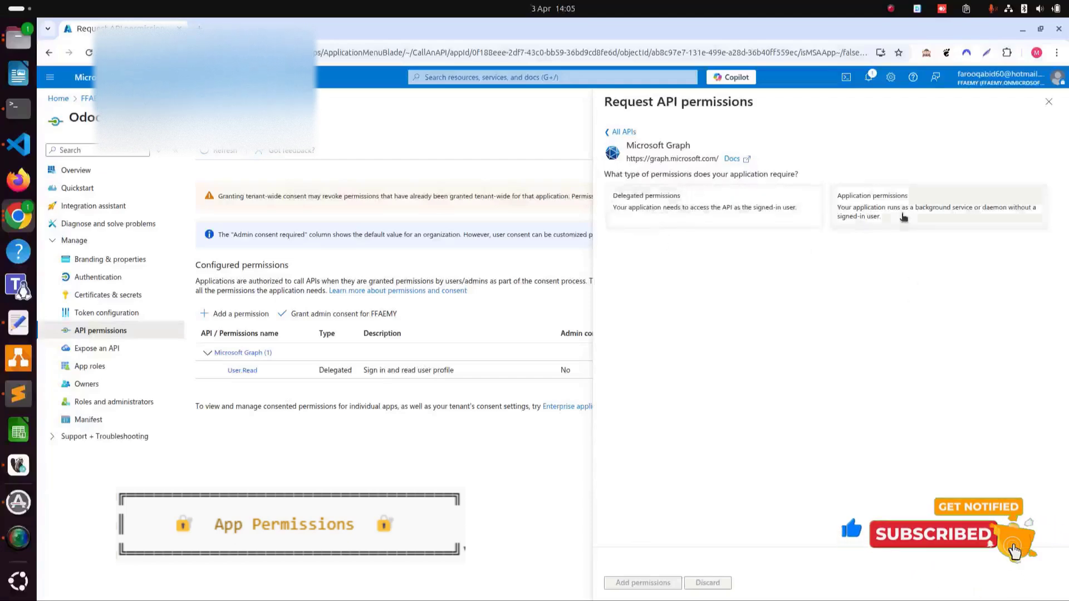
left_click(698, 211)
left_click(755, 320)
scroll(755, 301, "down", 1)
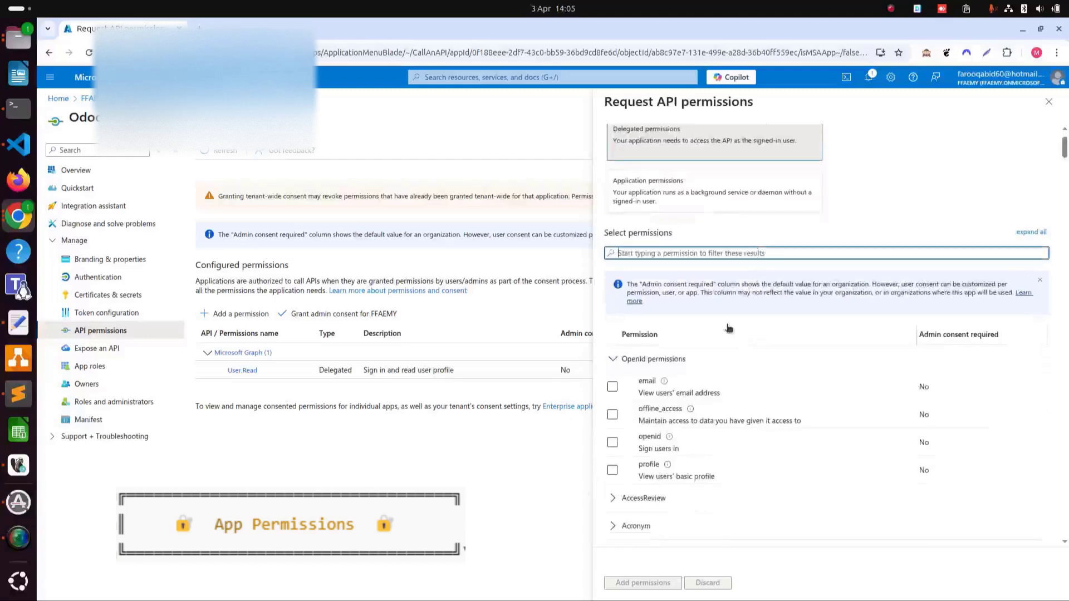
- Search SMTP, add the SMTP.Send permission, and reopen Add a permission
type("SMTP")
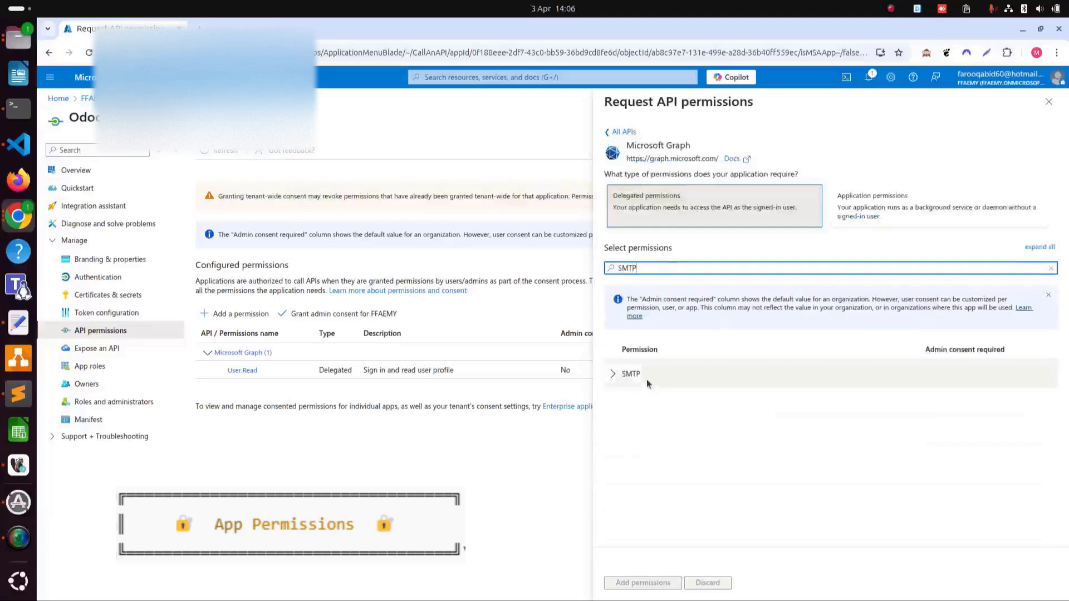
left_click(615, 375)
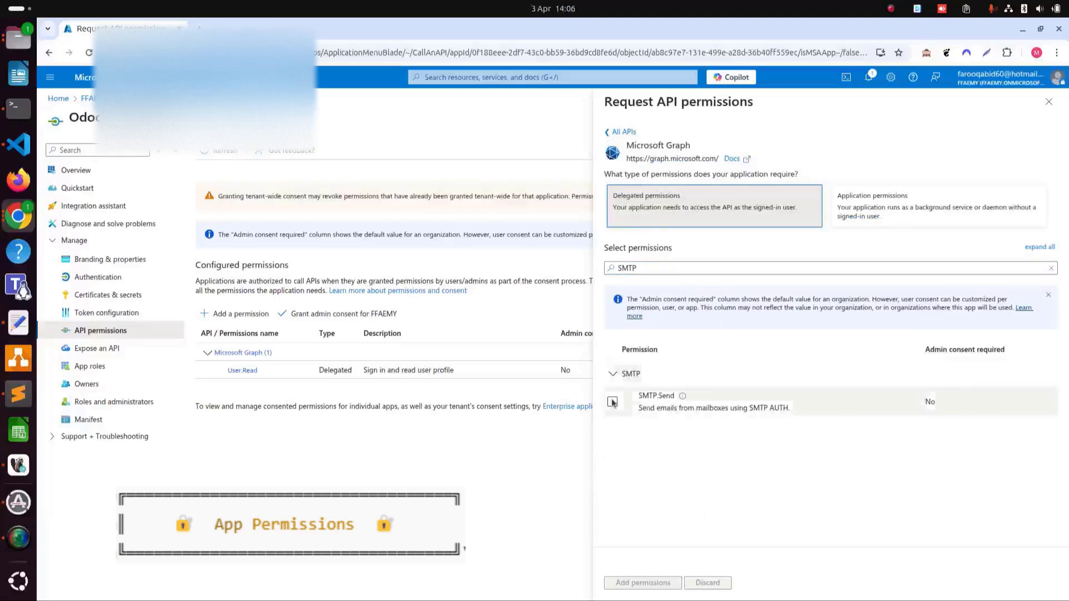
left_click(613, 402)
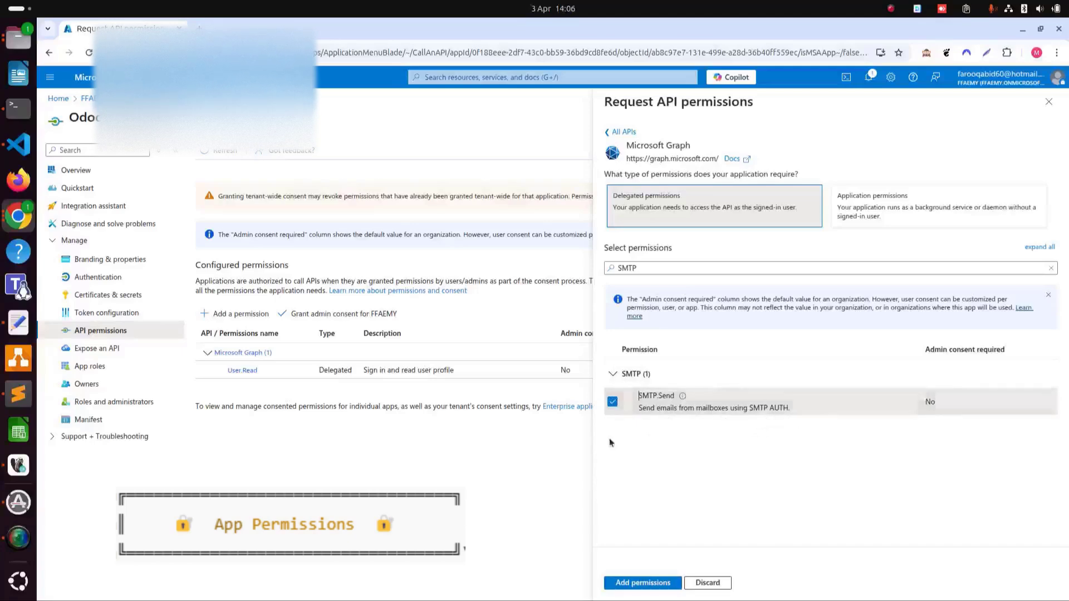
left_click(640, 583)
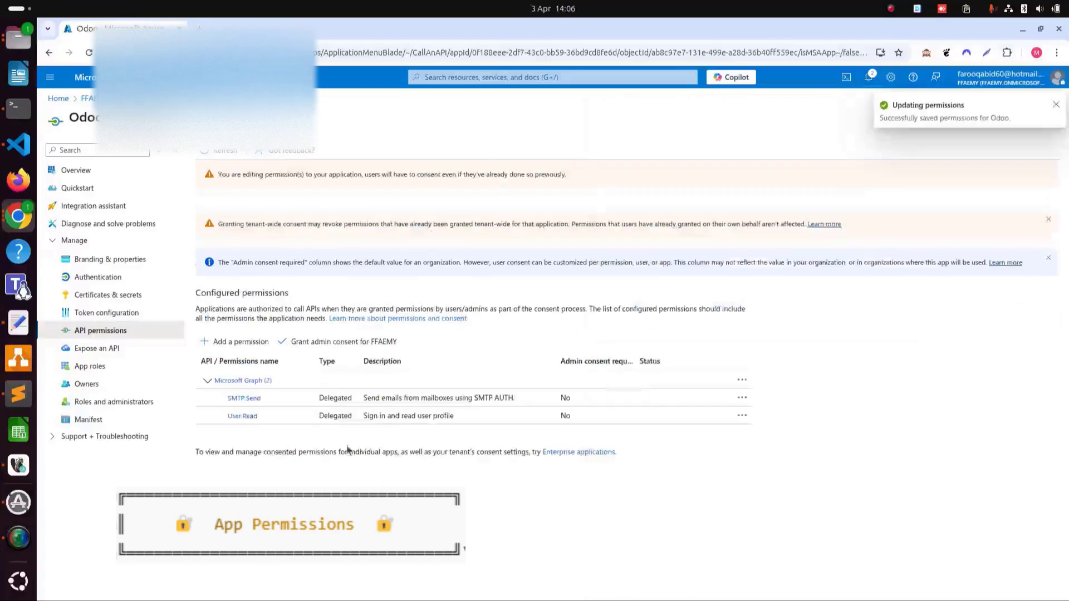
left_click(223, 345)
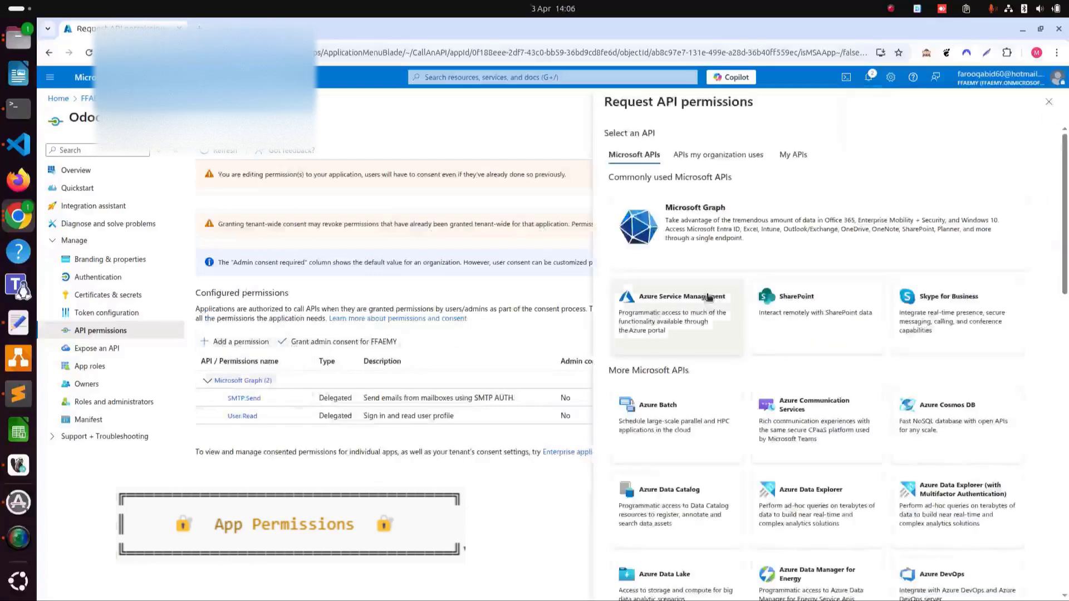
- Add delegated Microsoft Graph IMAP.AccessAsUser.All permission and dismiss the saved notification
left_click(767, 232)
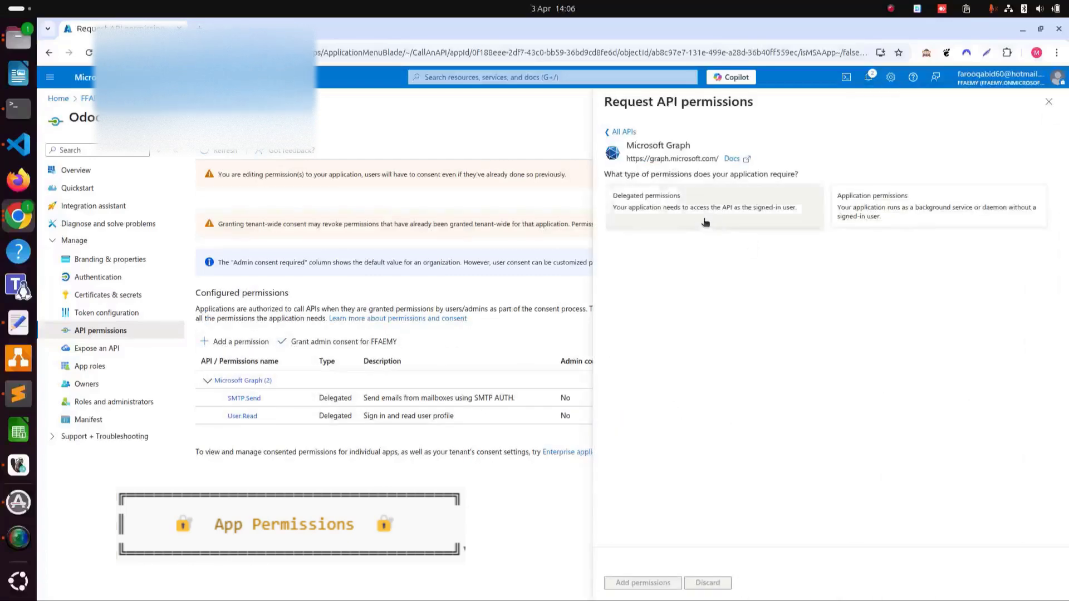
left_click(704, 219)
left_click(694, 319)
type("IMAP")
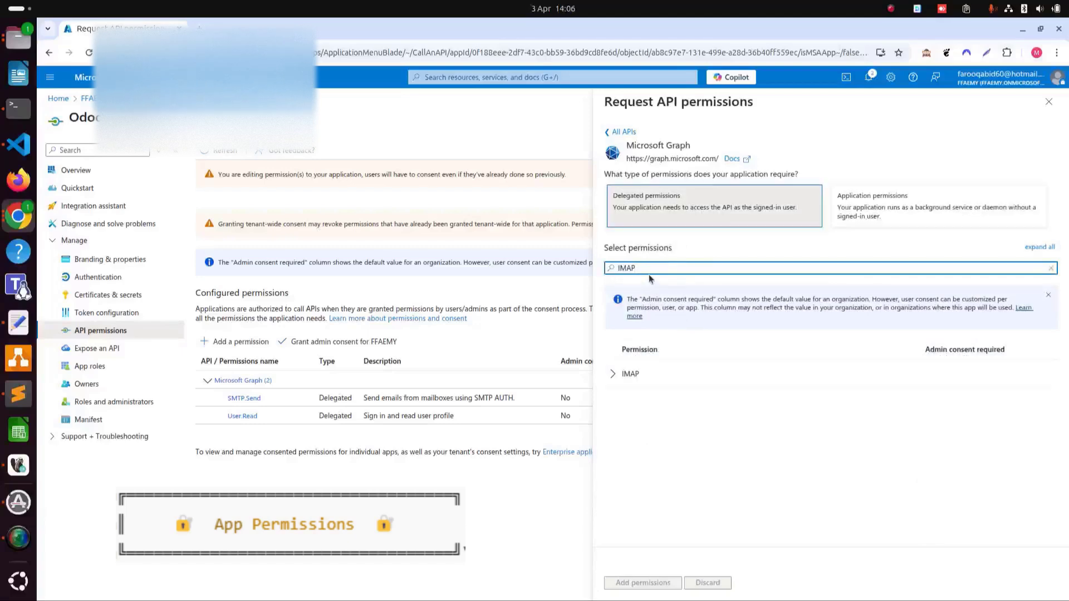
left_click(624, 375)
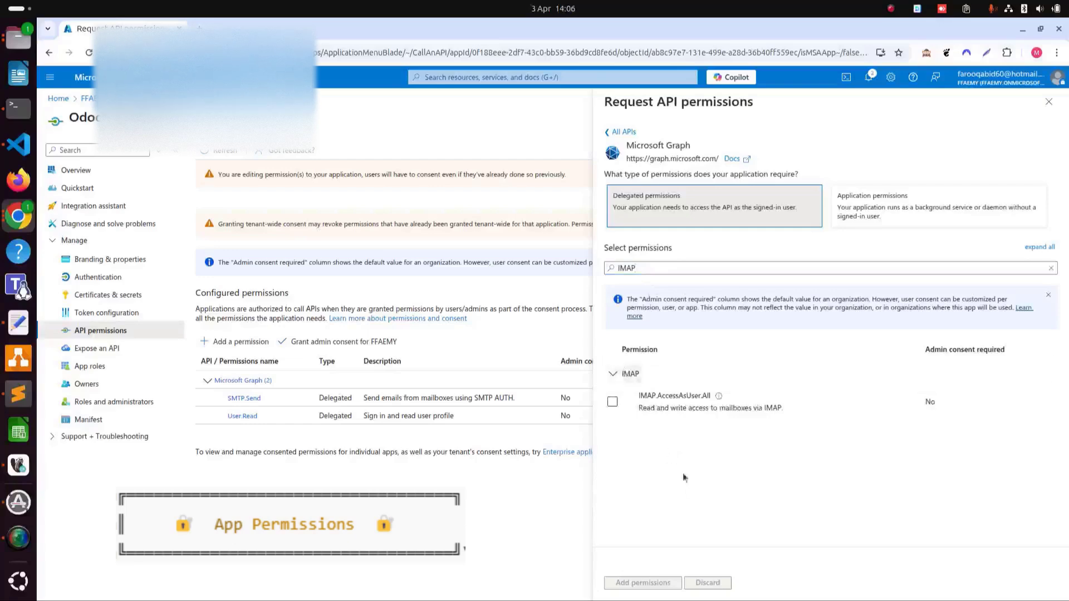
left_click(613, 402)
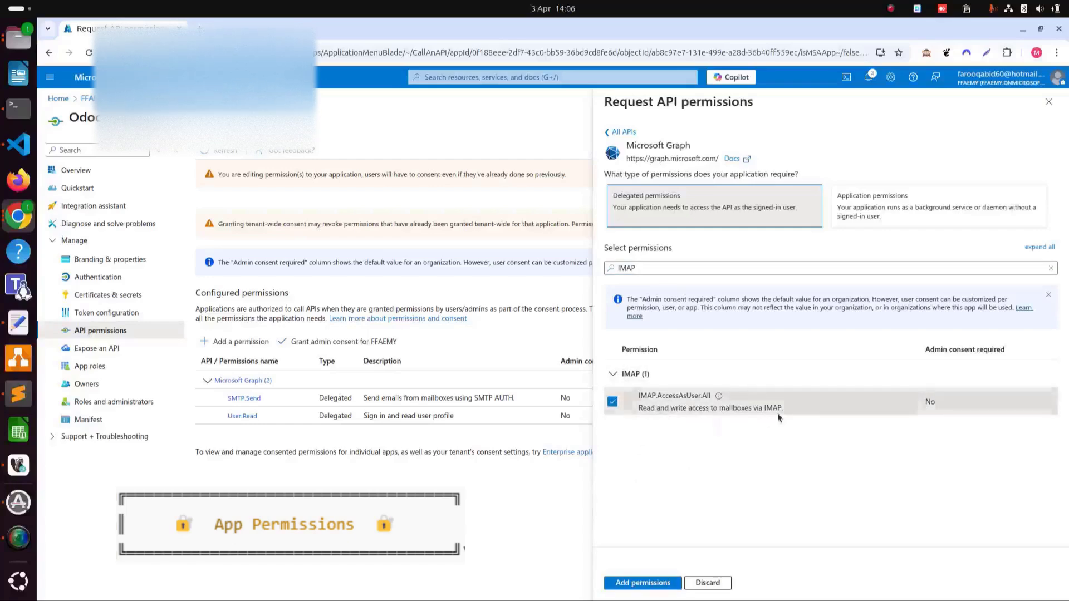
left_click(645, 585)
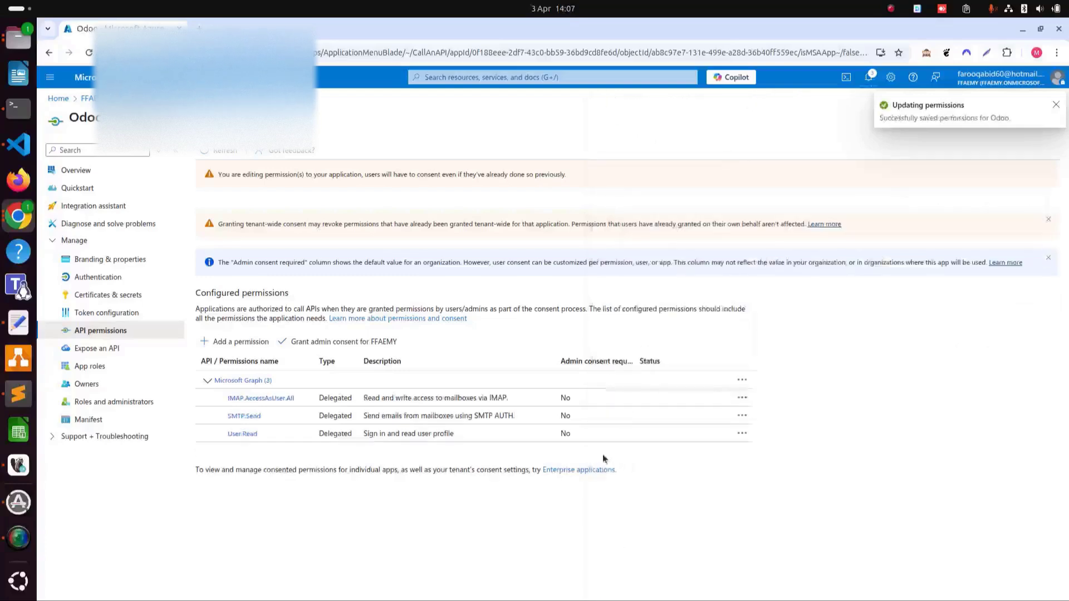
left_click(1057, 104)
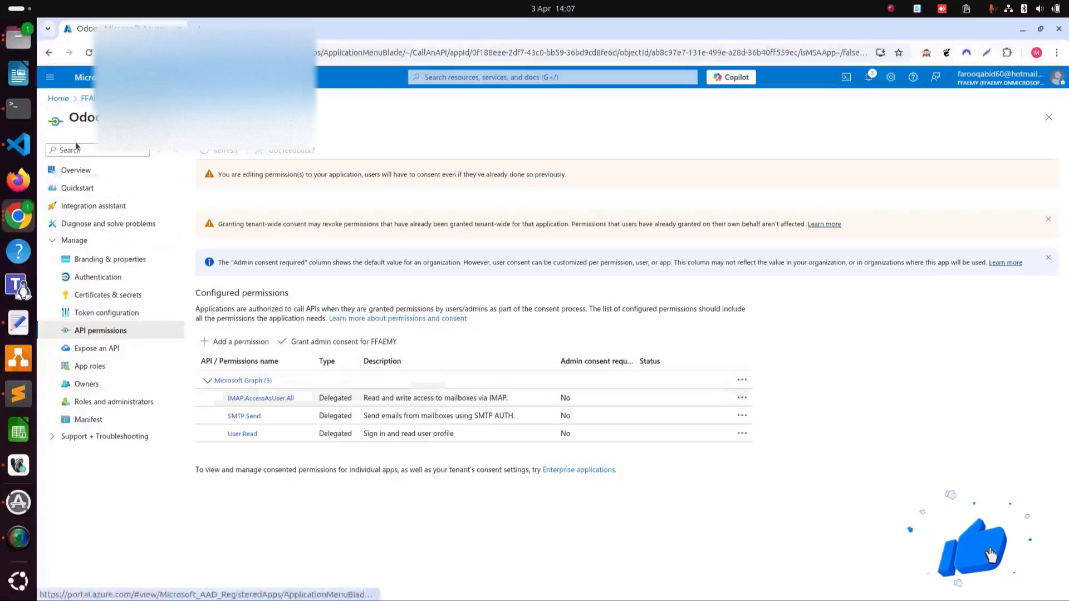
- Return to the app overview and open the managed Odoo enterprise application
left_click(49, 53)
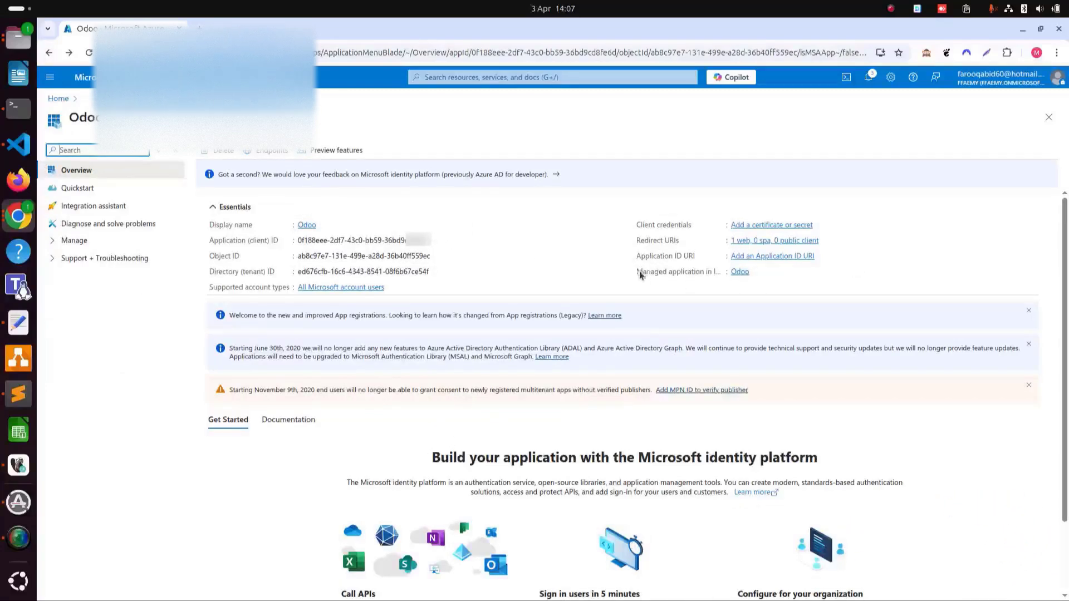
left_click_drag(642, 273, 720, 275)
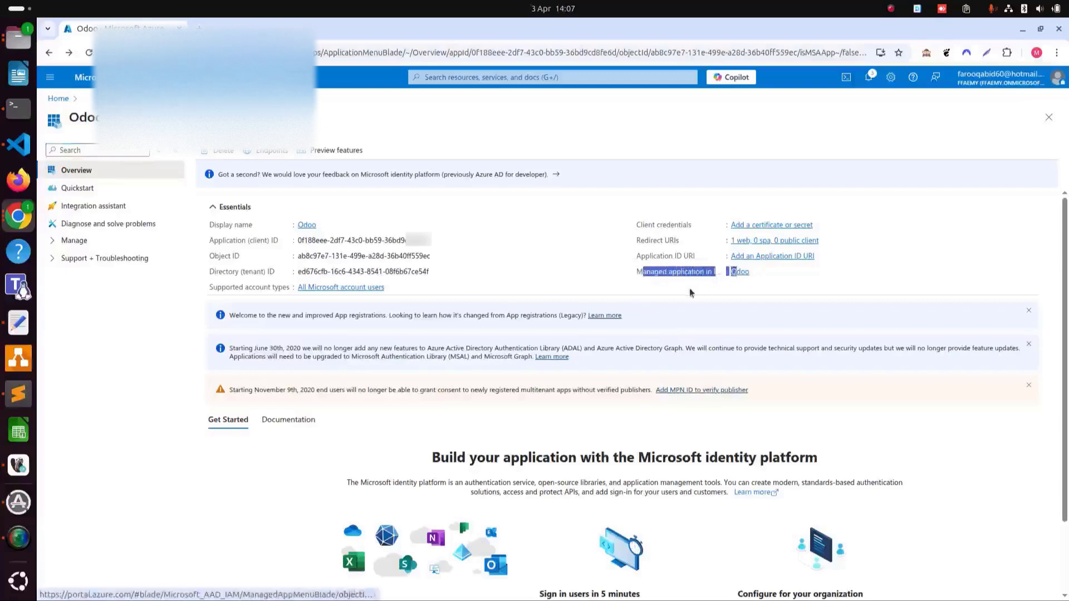
left_click(691, 272)
double_click(691, 272)
left_click(649, 288)
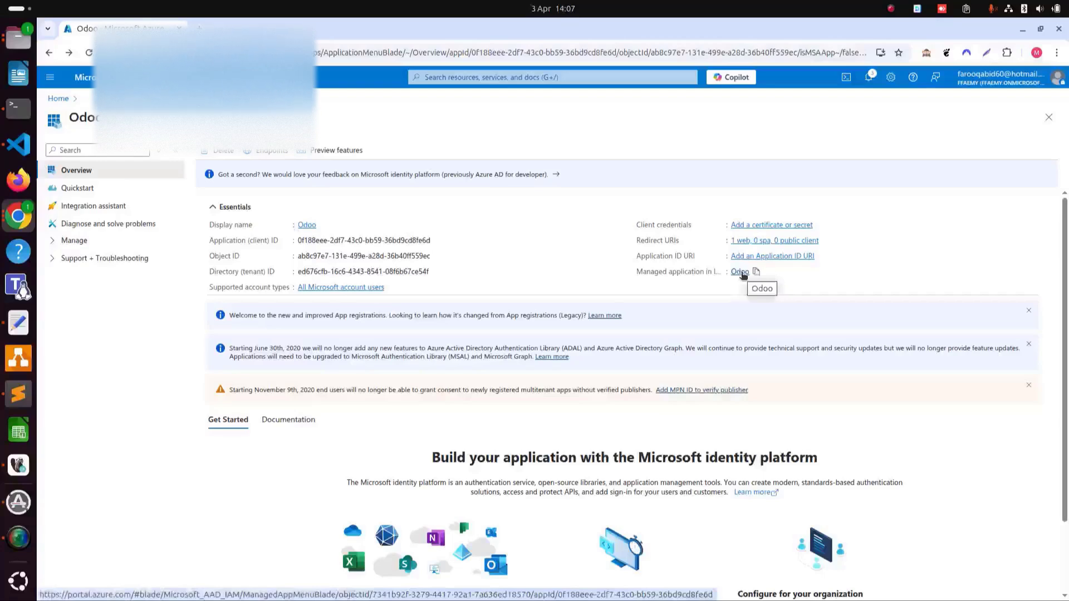
left_click(740, 272)
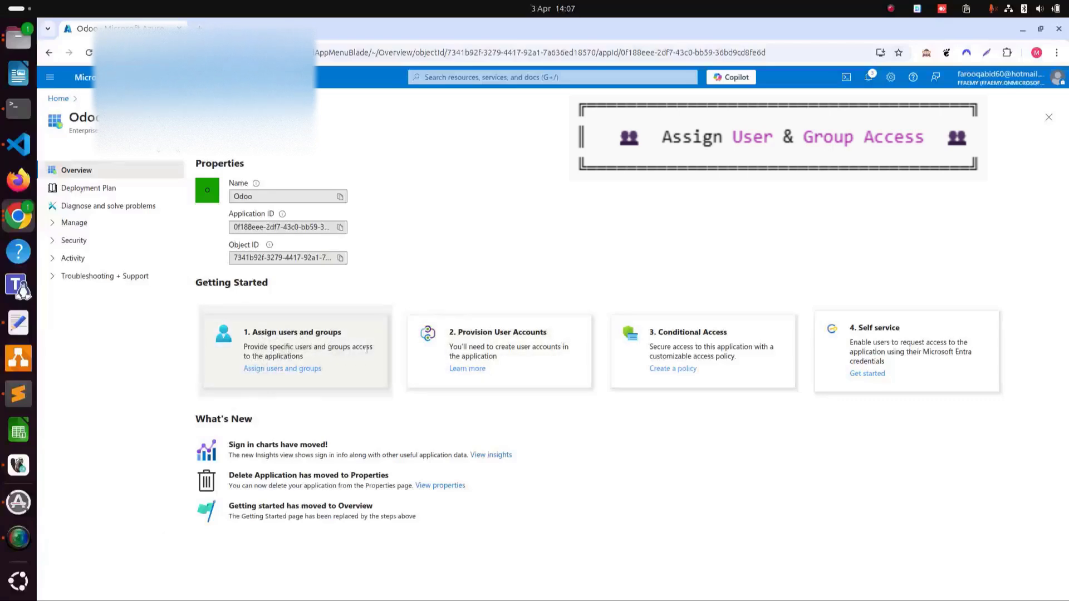
- Assign the tenant's admin user to the Odoo enterprise application with Default Access
left_click(276, 370)
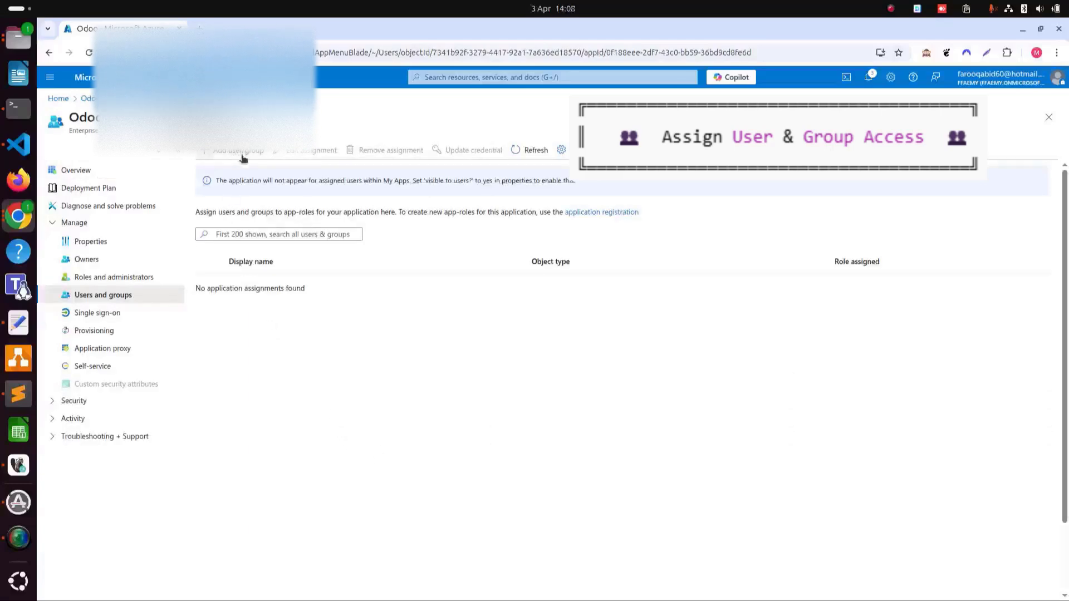
left_click(242, 159)
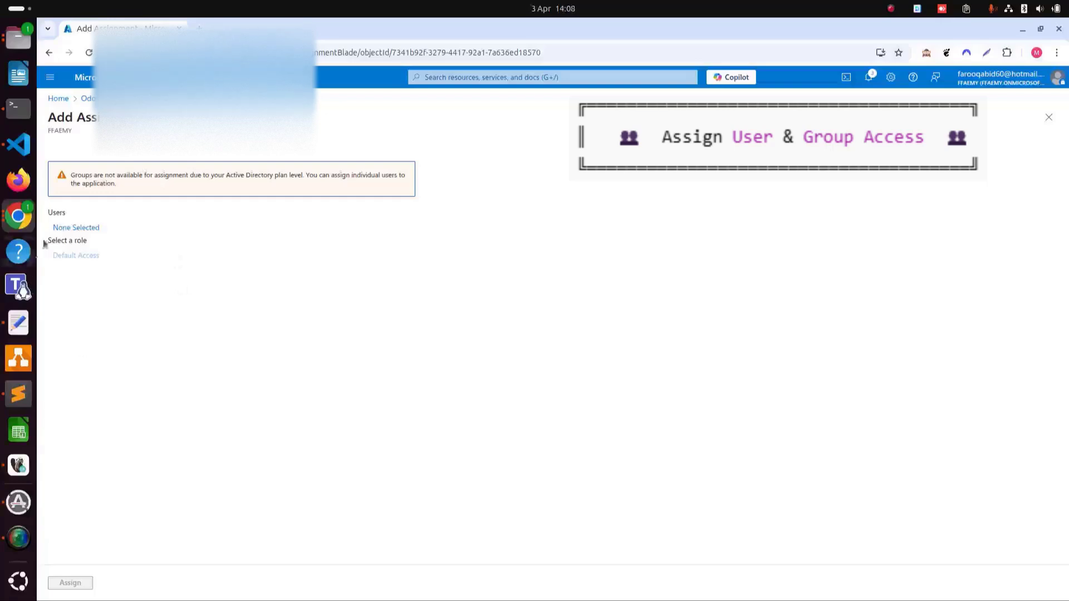
left_click(76, 227)
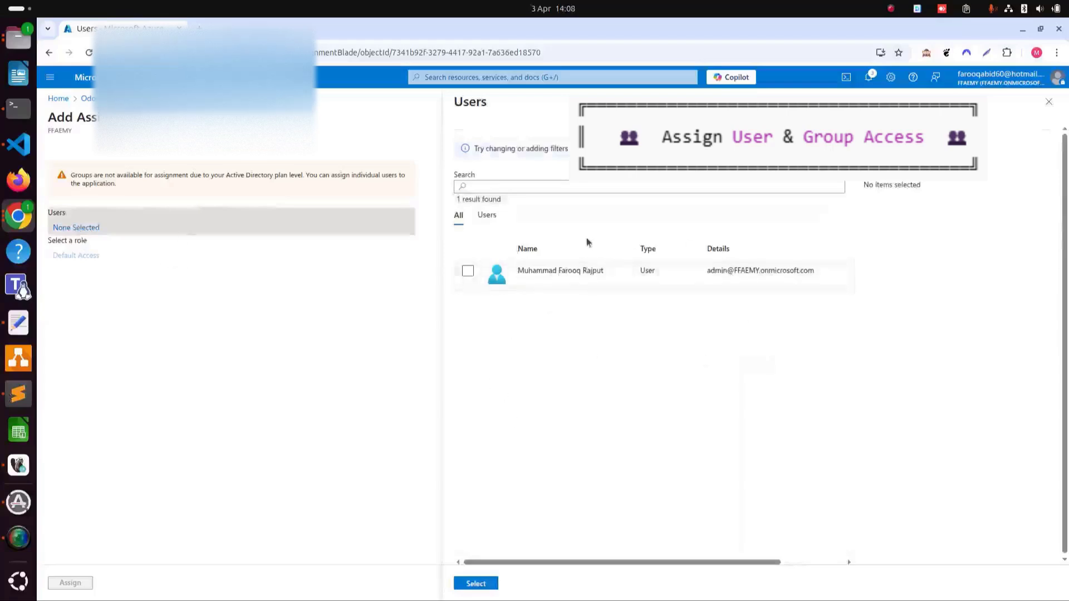
left_click(469, 272)
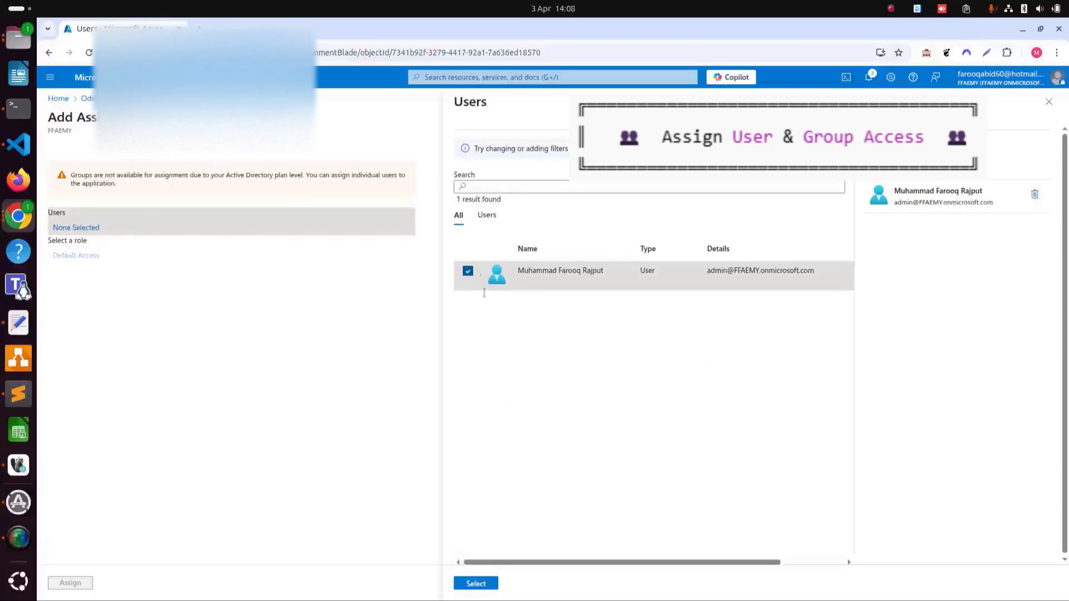
left_click(480, 583)
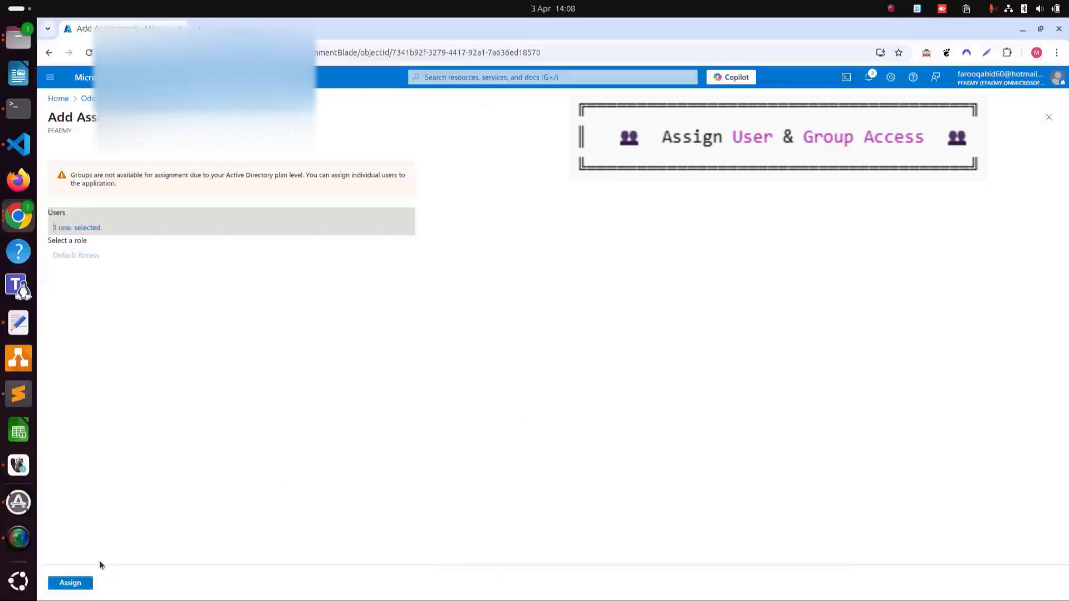
left_click(72, 583)
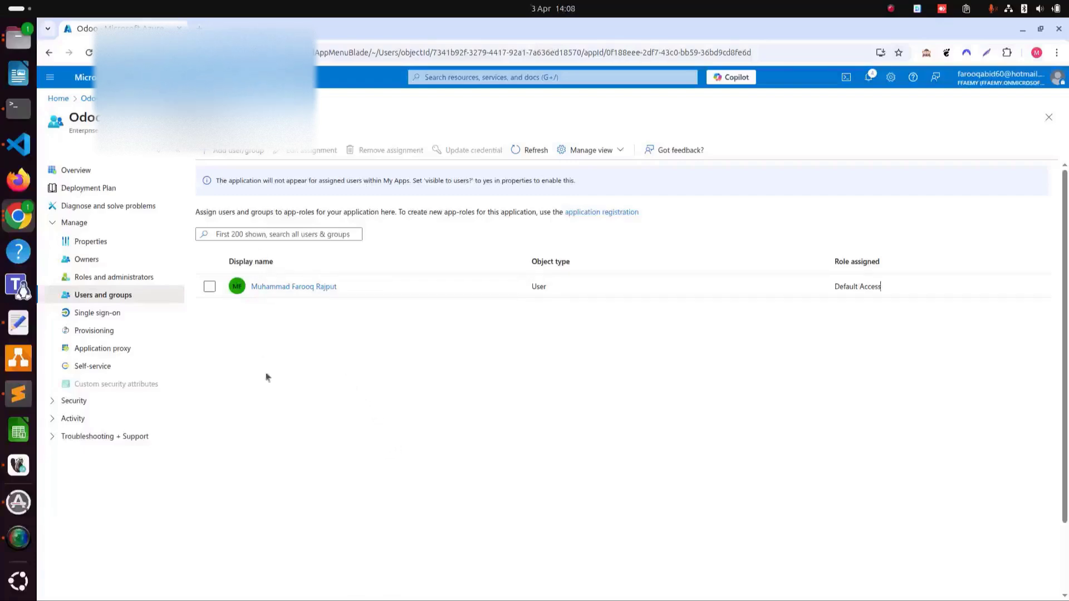
- Navigate back from Users and groups to the Odoo app registration Overview
left_click(49, 53)
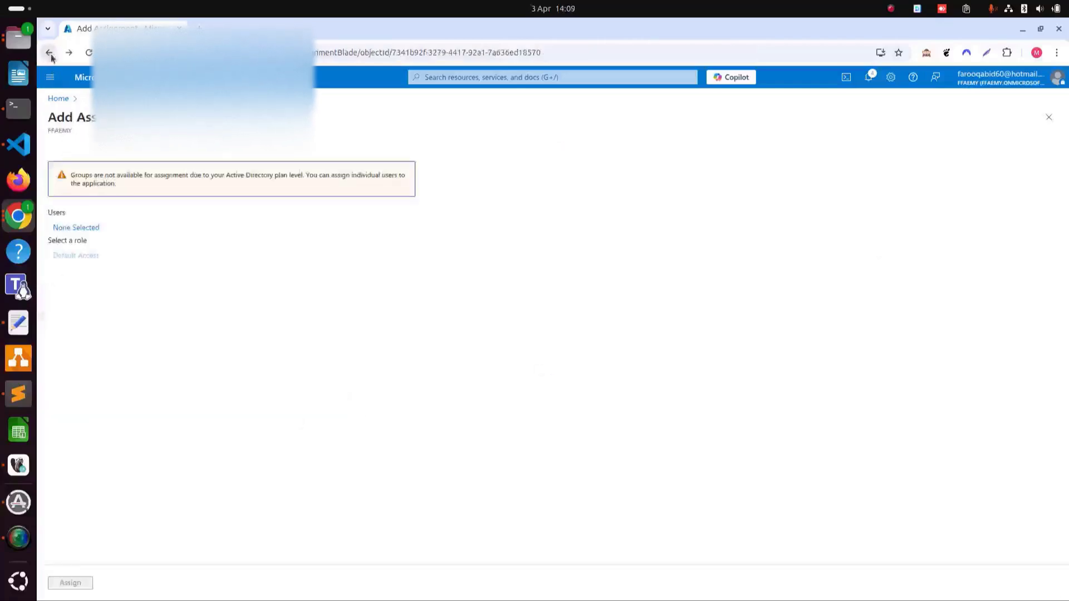
left_click(49, 53)
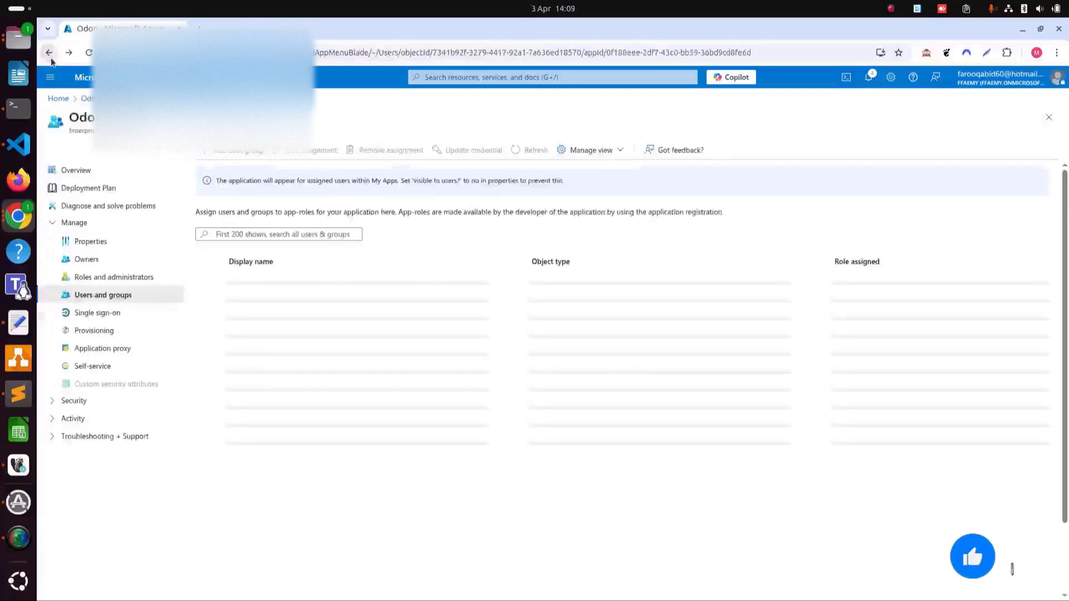
left_click(50, 58)
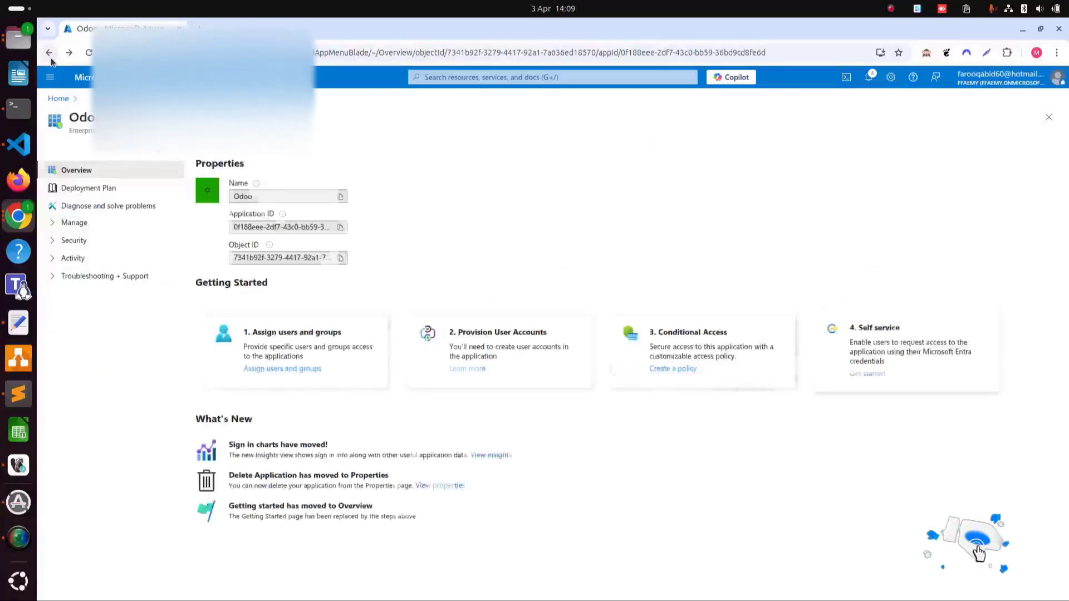
left_click(52, 60)
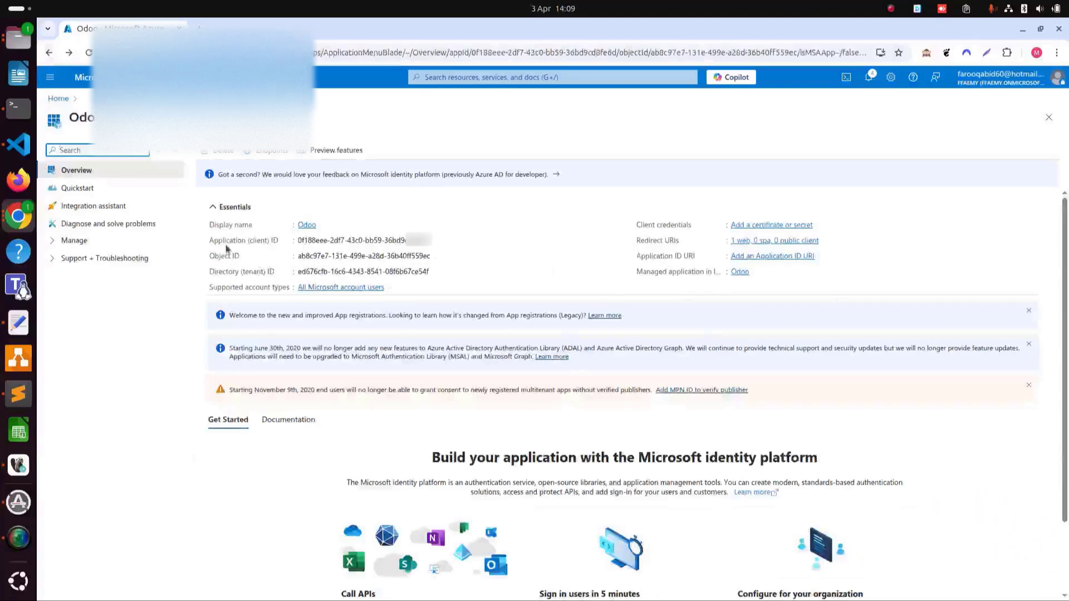
- Copy the Application (client) ID and paste it into a blank gedit note
mouse_move(356, 236)
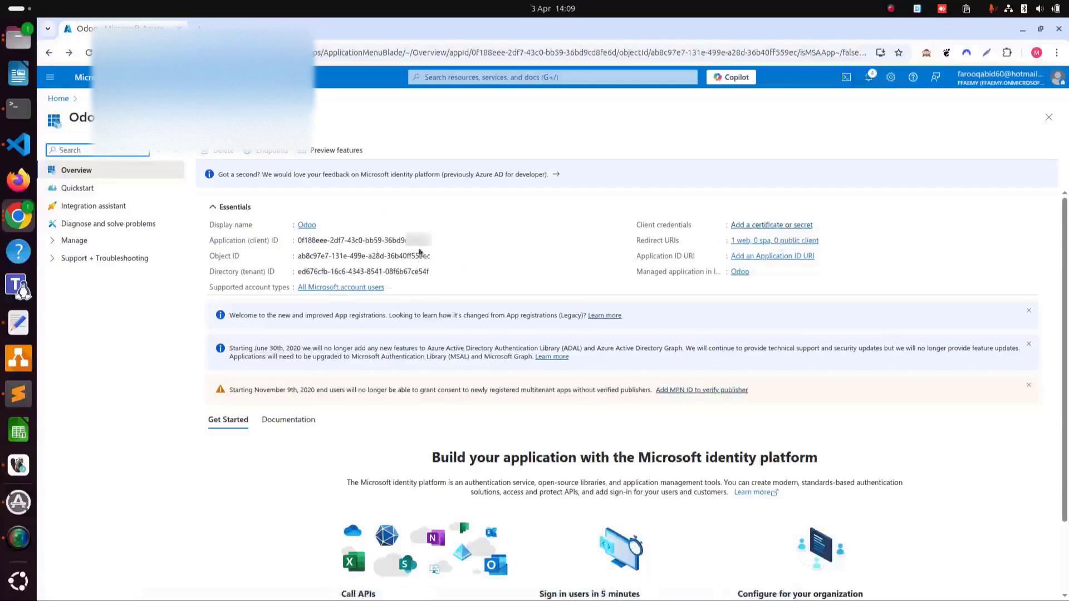
left_click(438, 241)
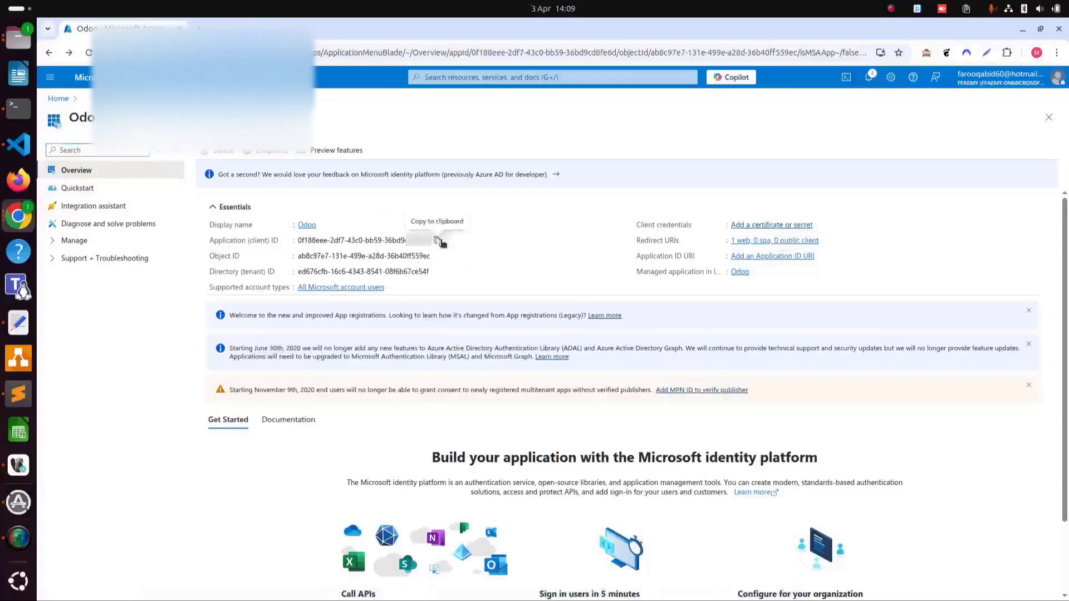
left_click(18, 322)
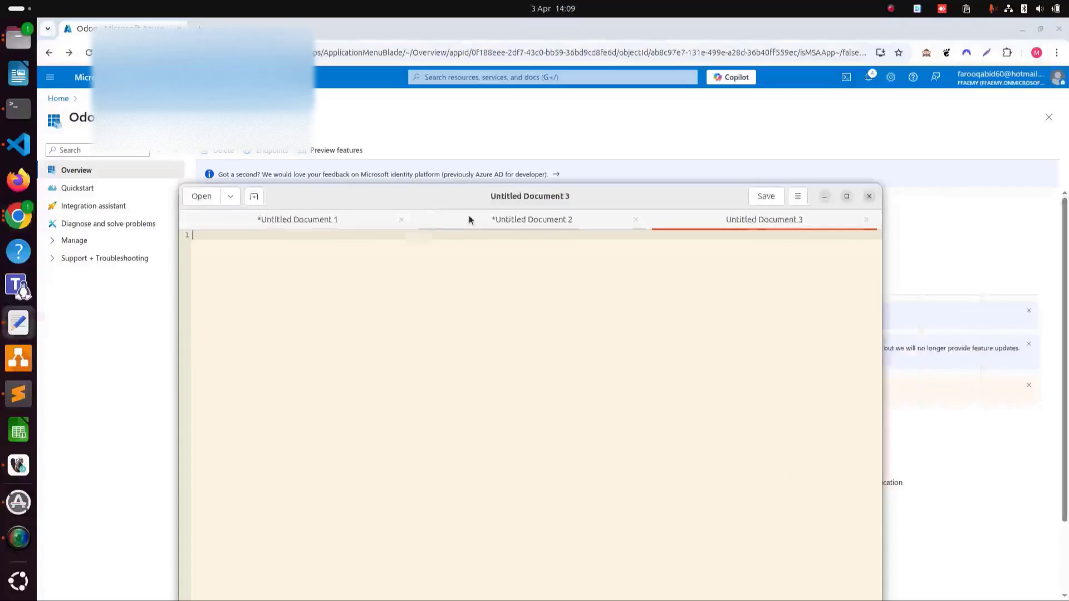
key("ctrl+v")
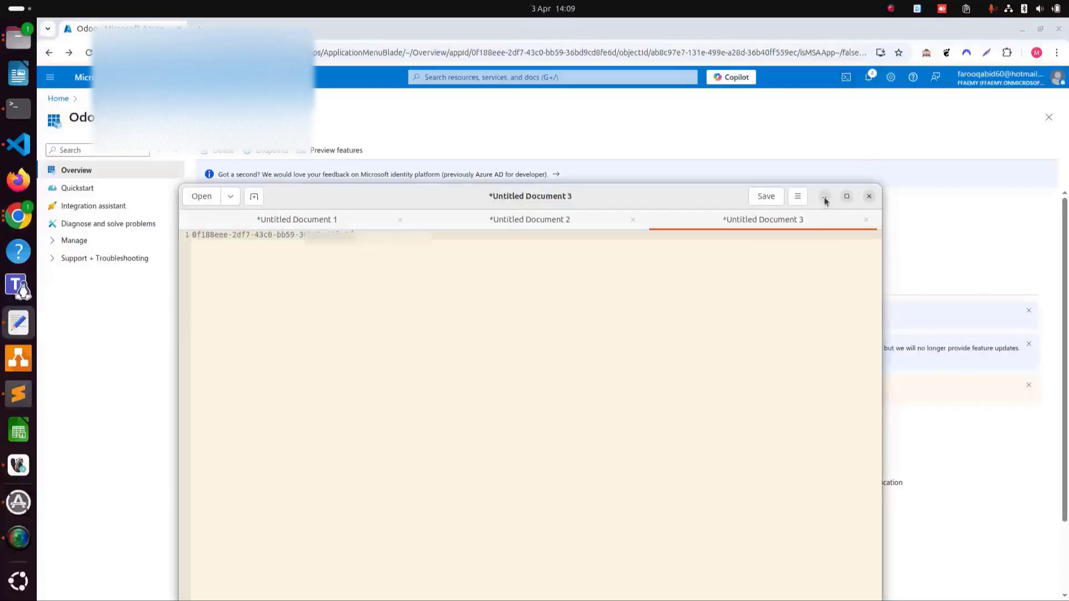
left_click(824, 197)
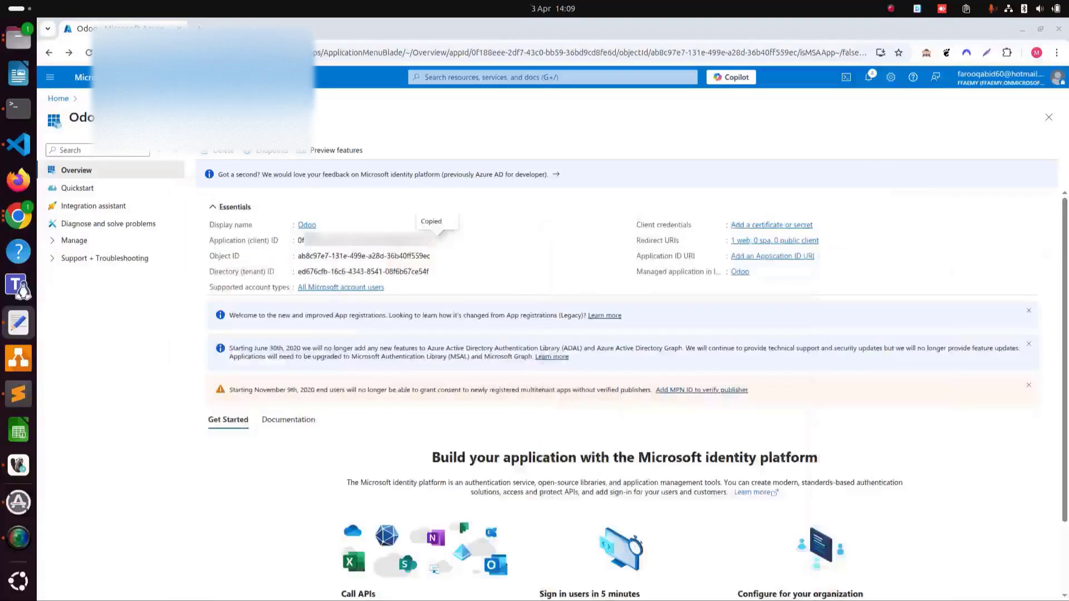
- Add a client secret 'Odoo 18 connectivity with Microsoft Outlook' expiring after 730 days (24 months)
left_click(779, 224)
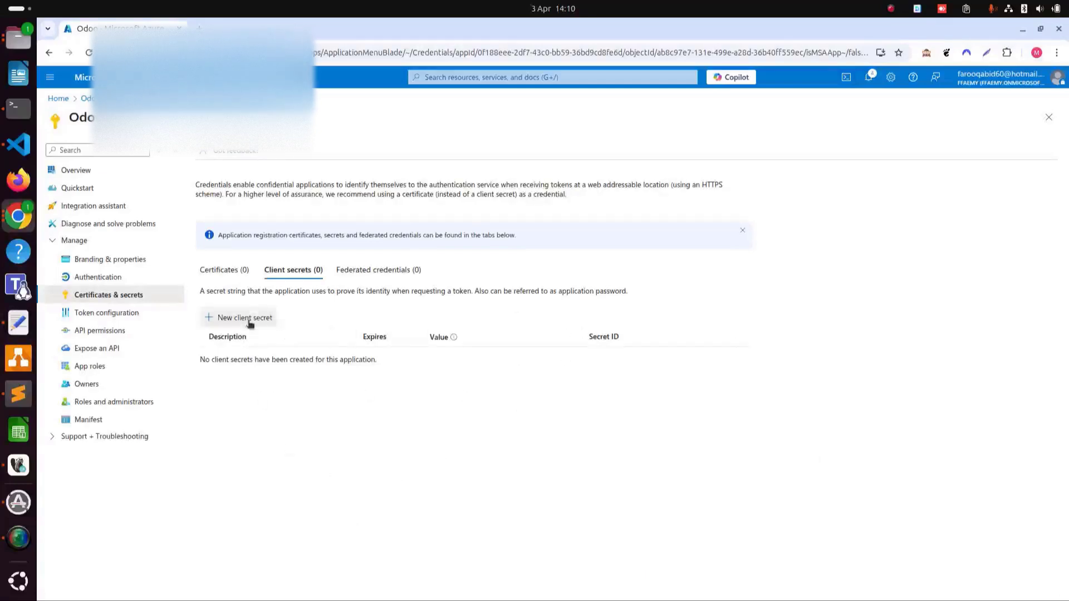
left_click(250, 324)
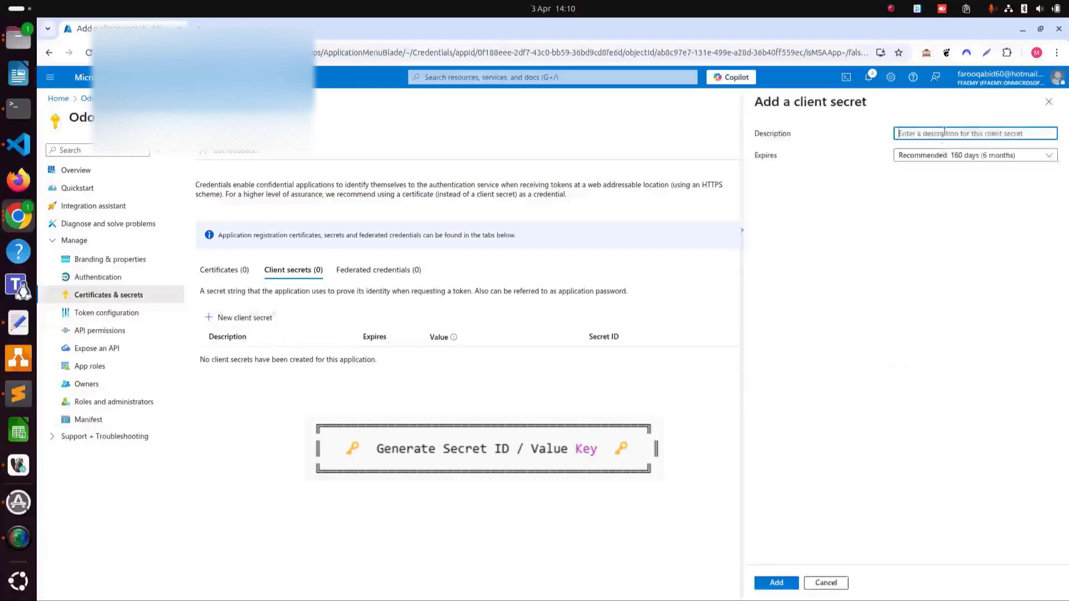
type("Odo")
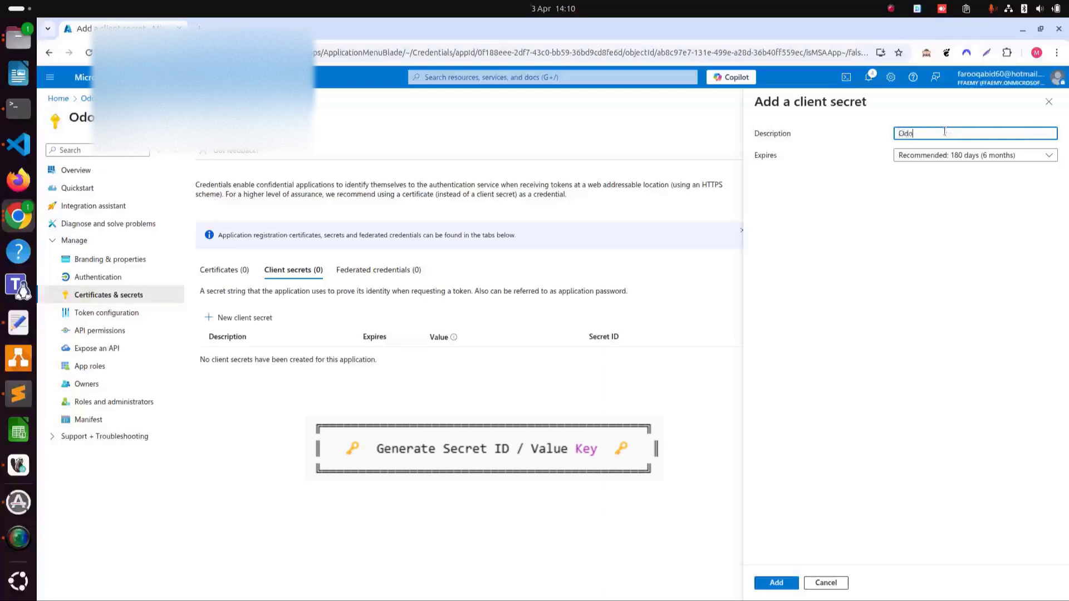
type("o 18 co")
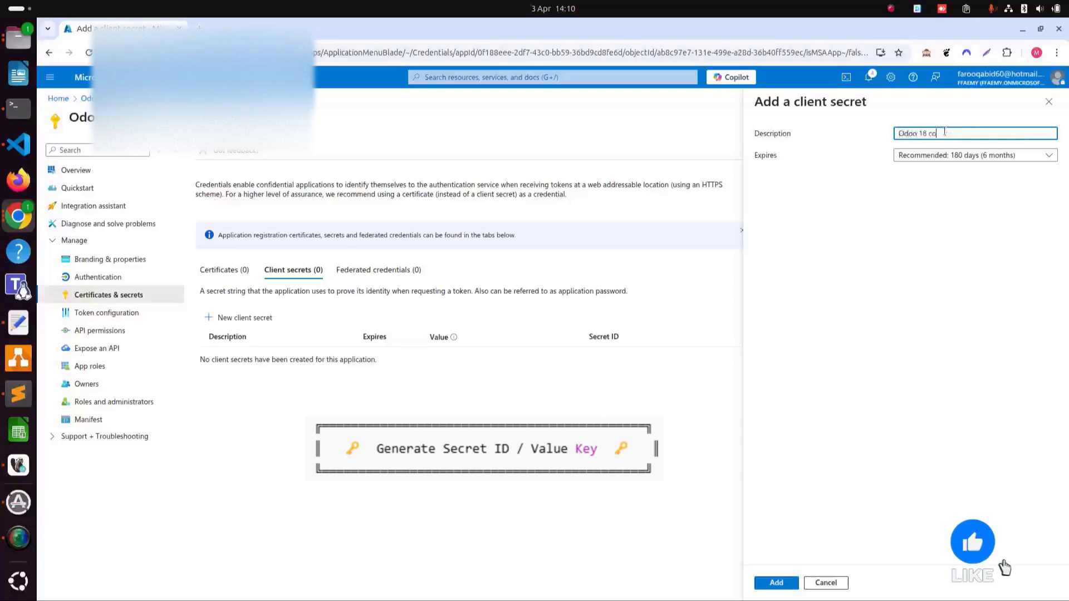
type("nnectivity ")
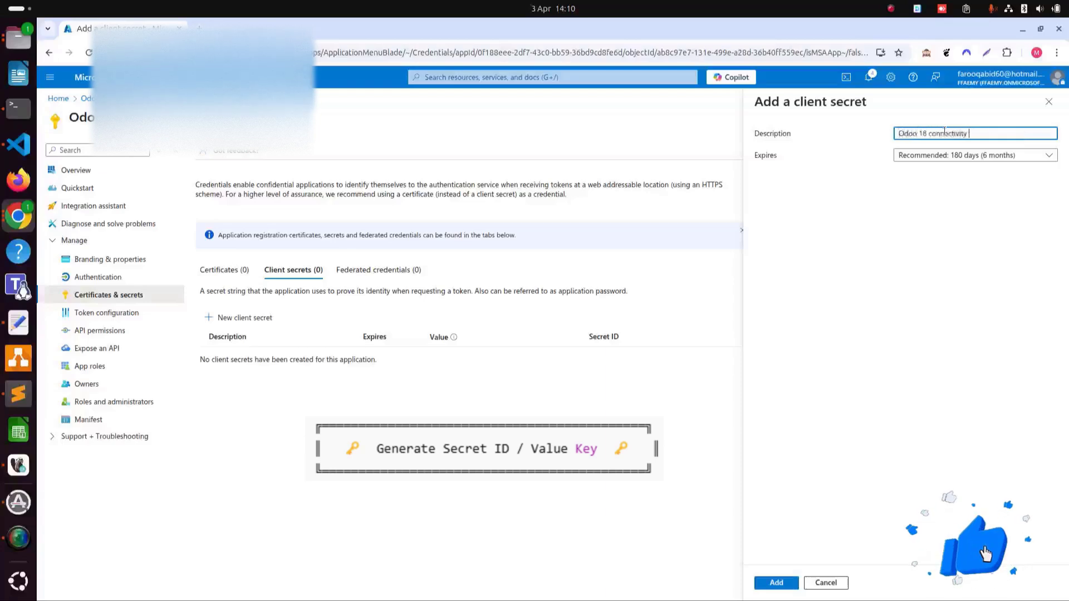
type("with Micro")
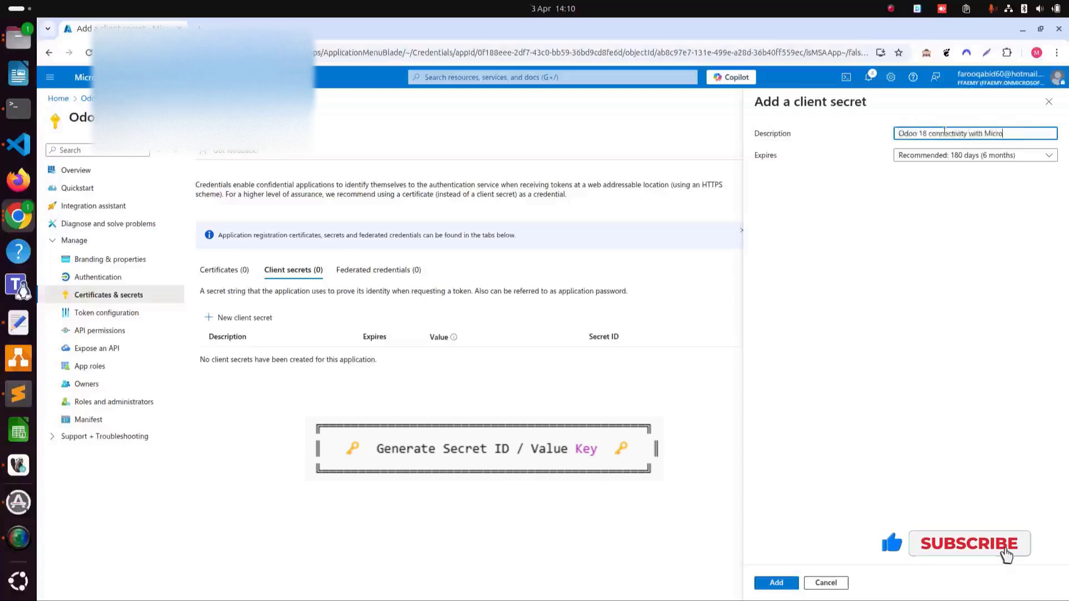
type("soft O")
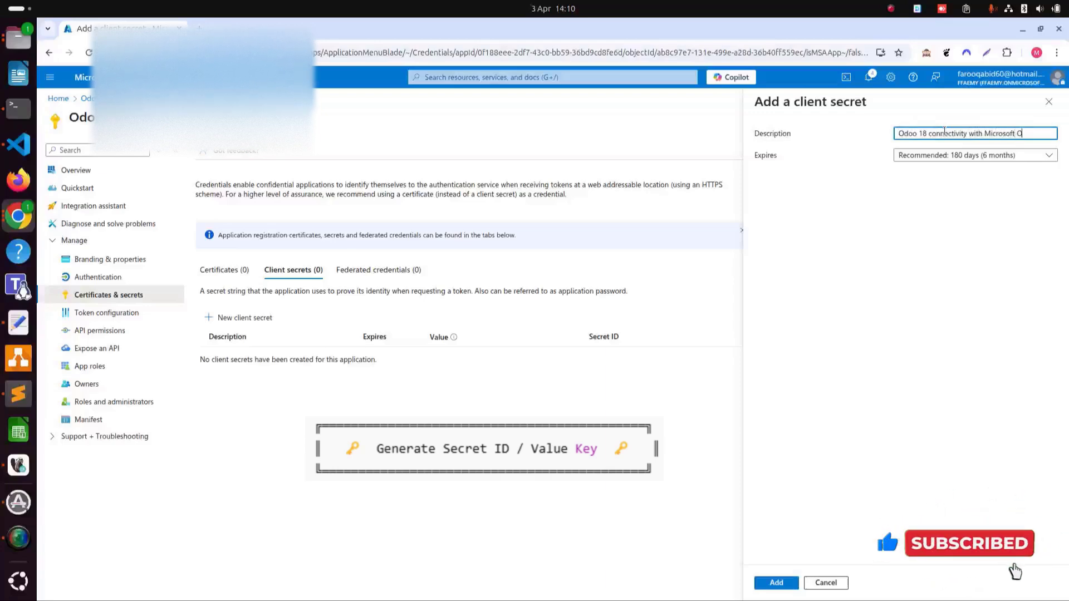
type("utlook")
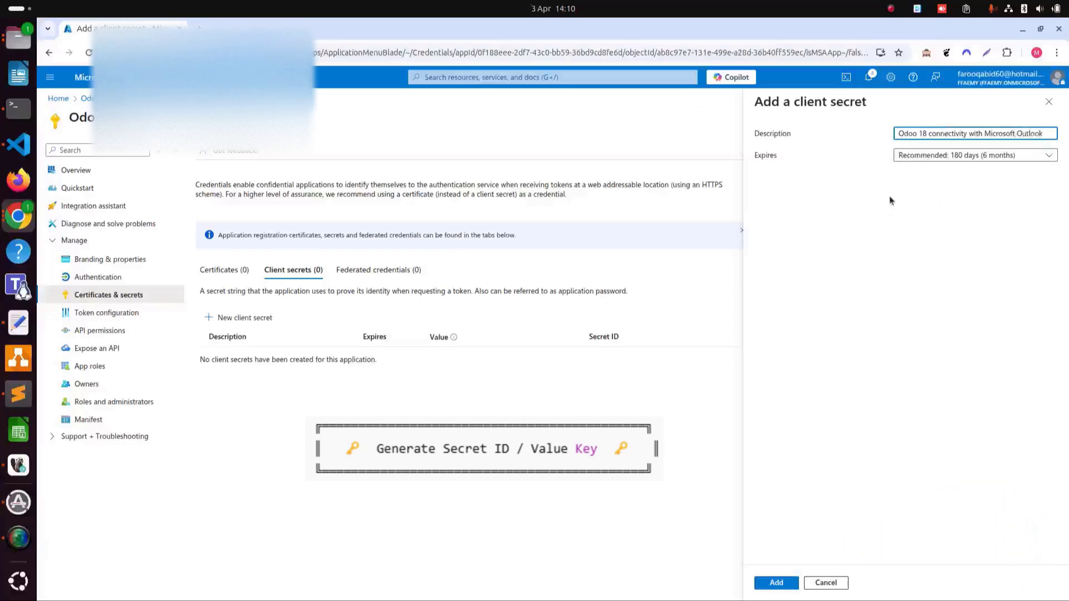
left_click(940, 157)
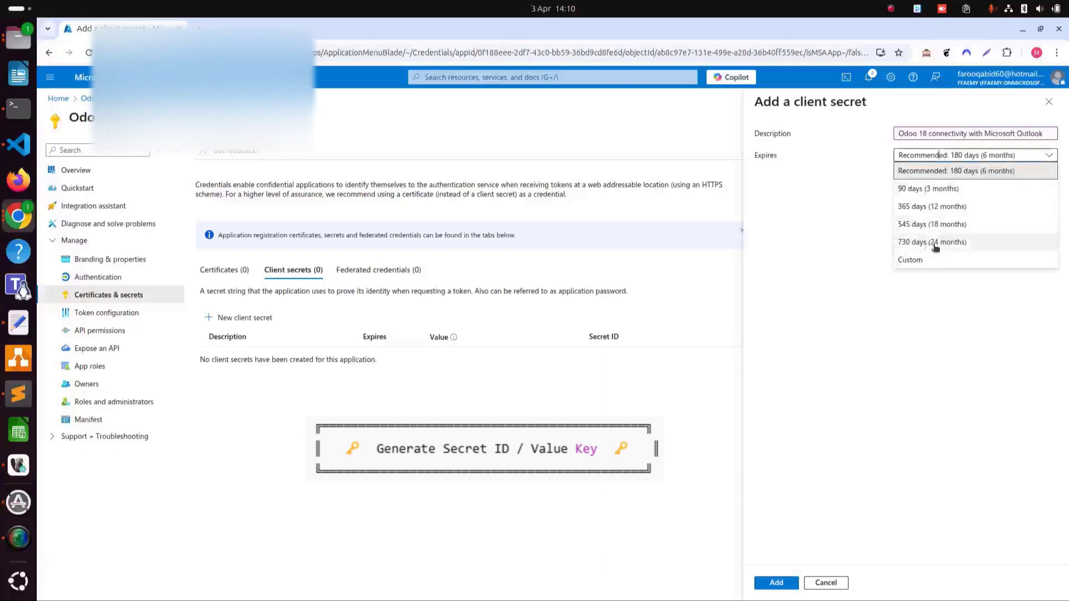
left_click(935, 245)
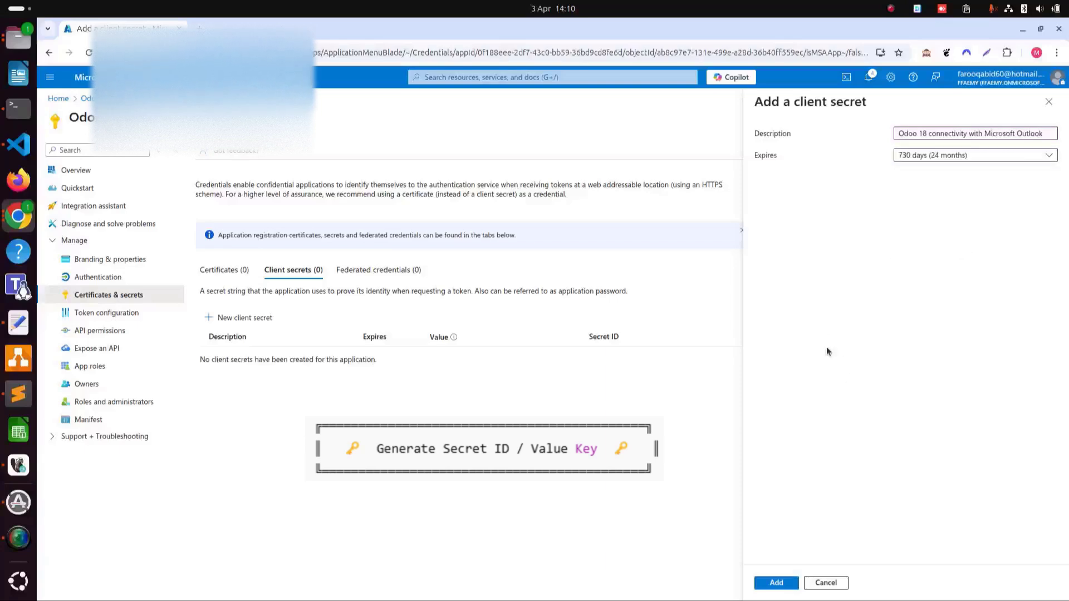
left_click(784, 582)
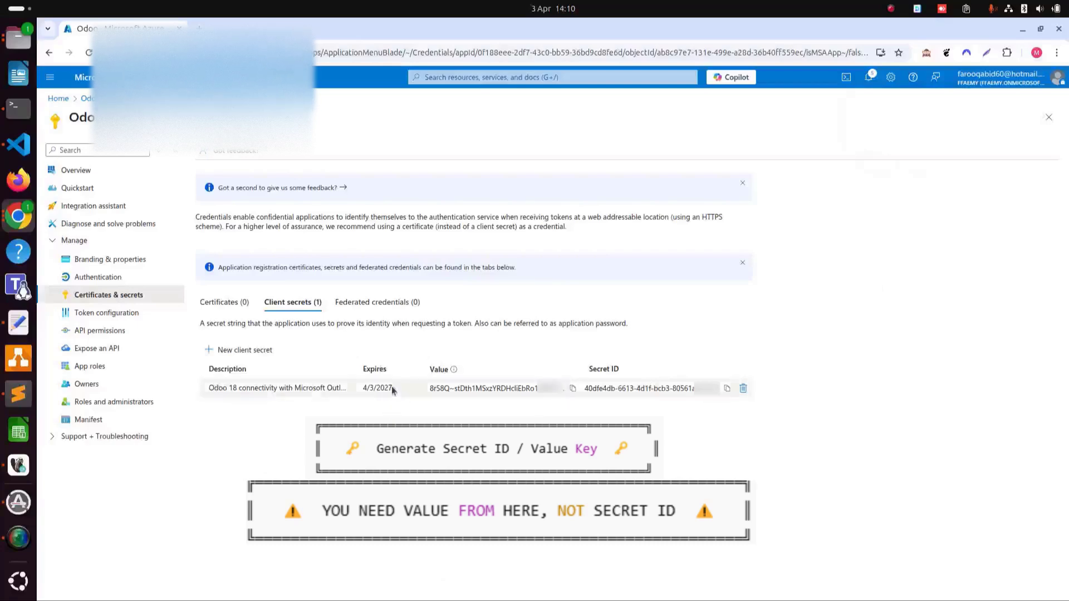
- Paste the new secret's ID on a new line under the client ID, then return to Odoo
triple_click(460, 391)
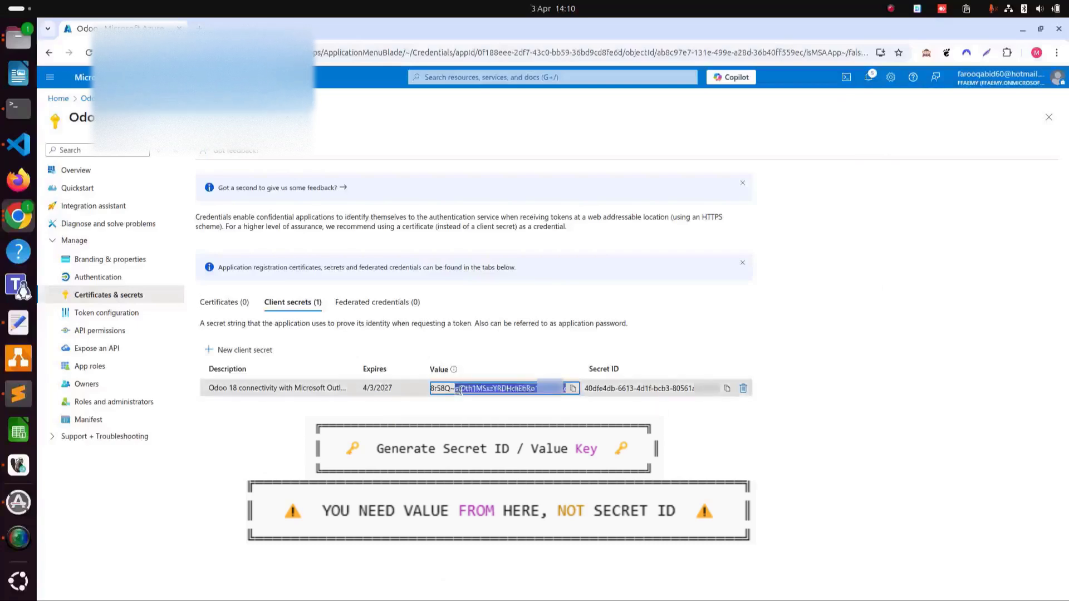
left_click(757, 517)
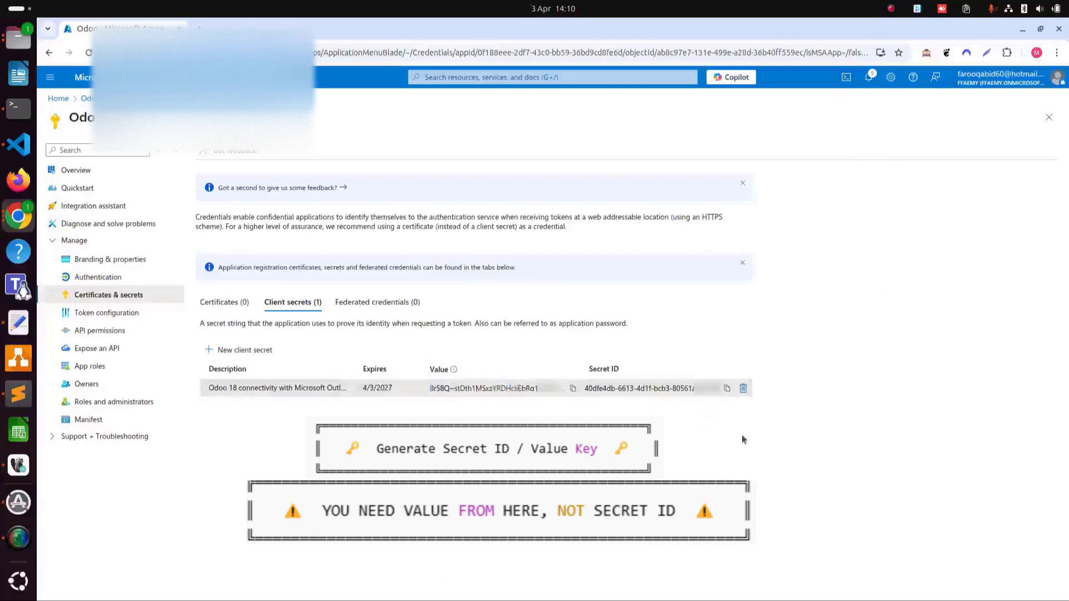
left_click(726, 388)
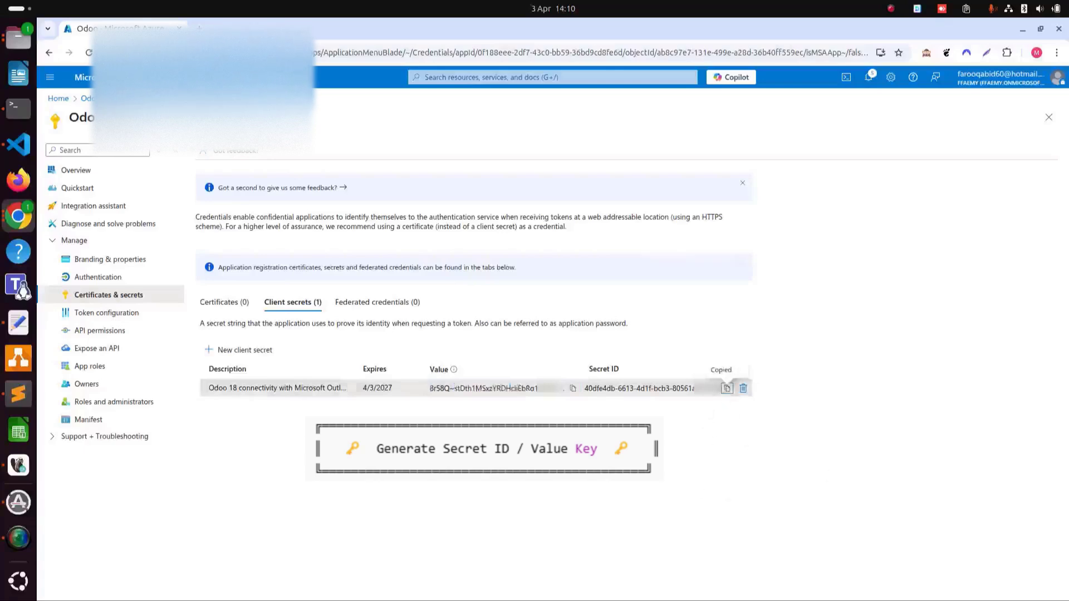
key("alt+Tab")
key("Return")
key("Return")
key("ctrl+v")
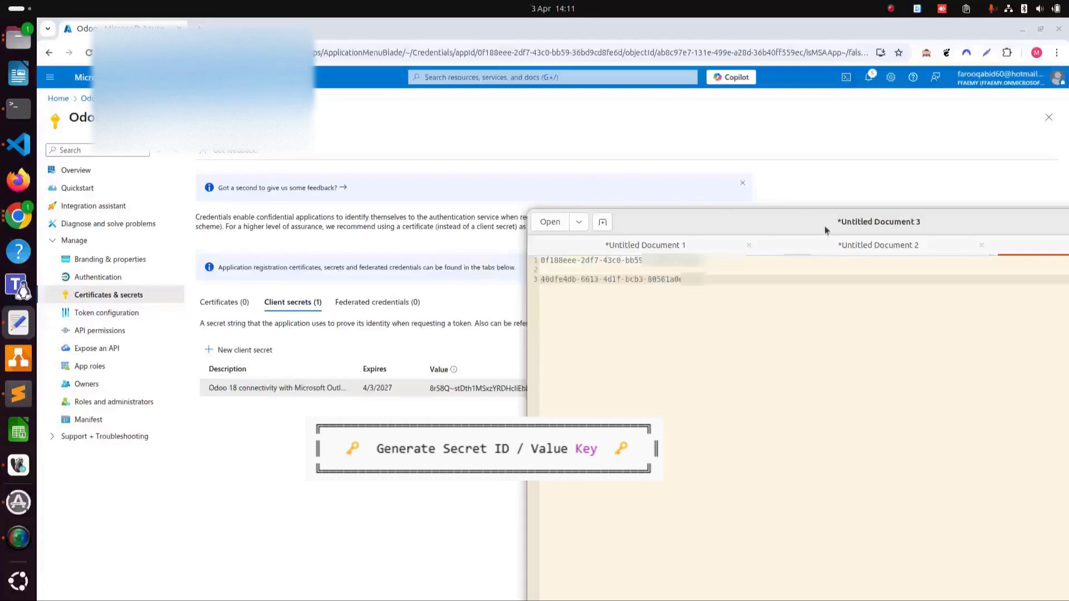
key("alt+Tab")
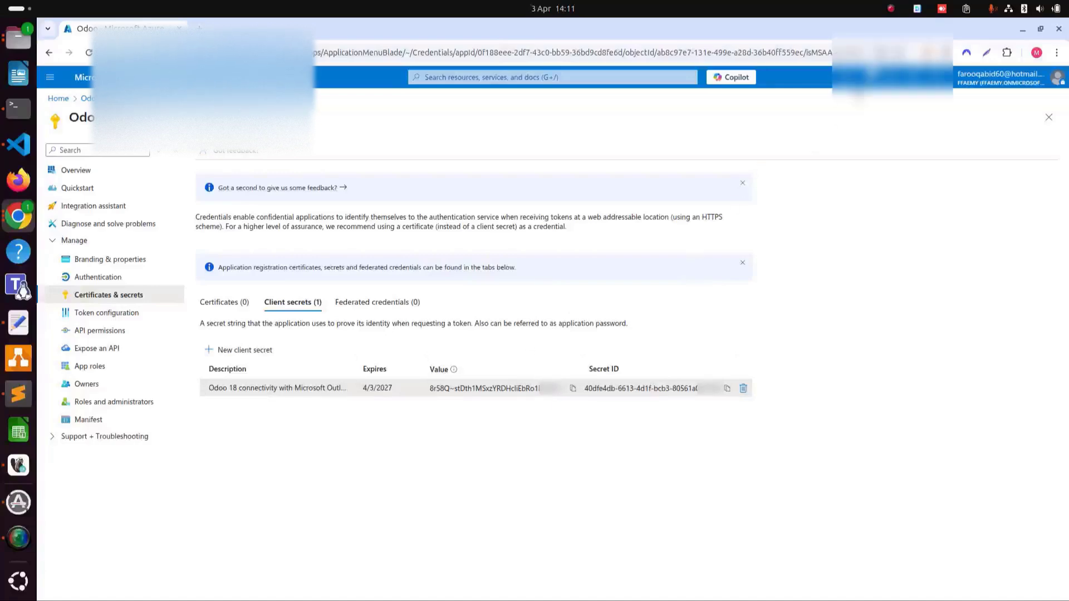
left_click(891, 8)
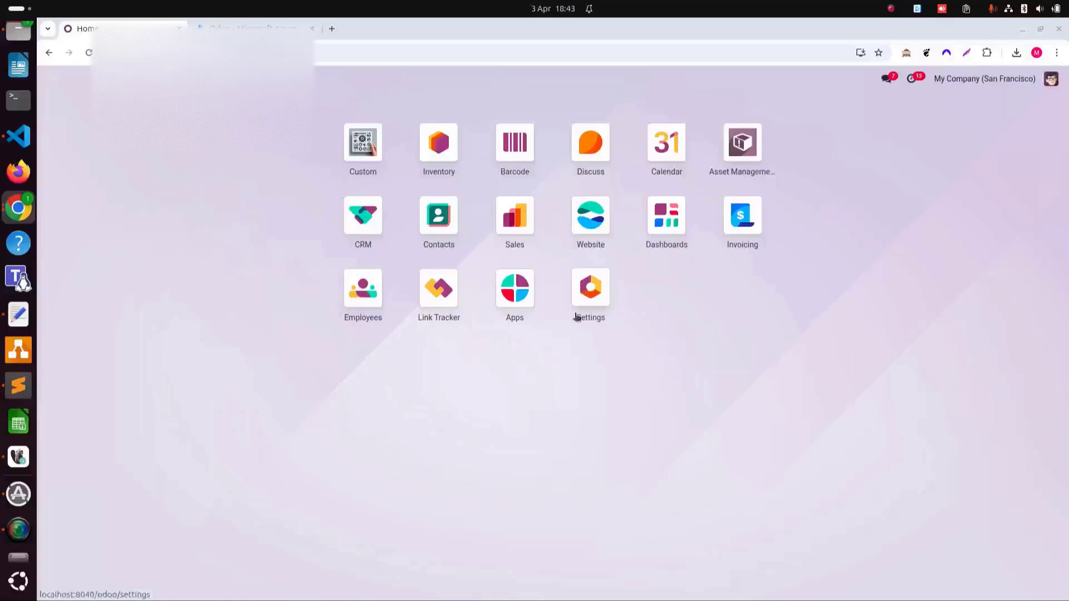
- Search all modules for 'outlook', activate Microsoft Outlook, then go to Settings
left_click(515, 290)
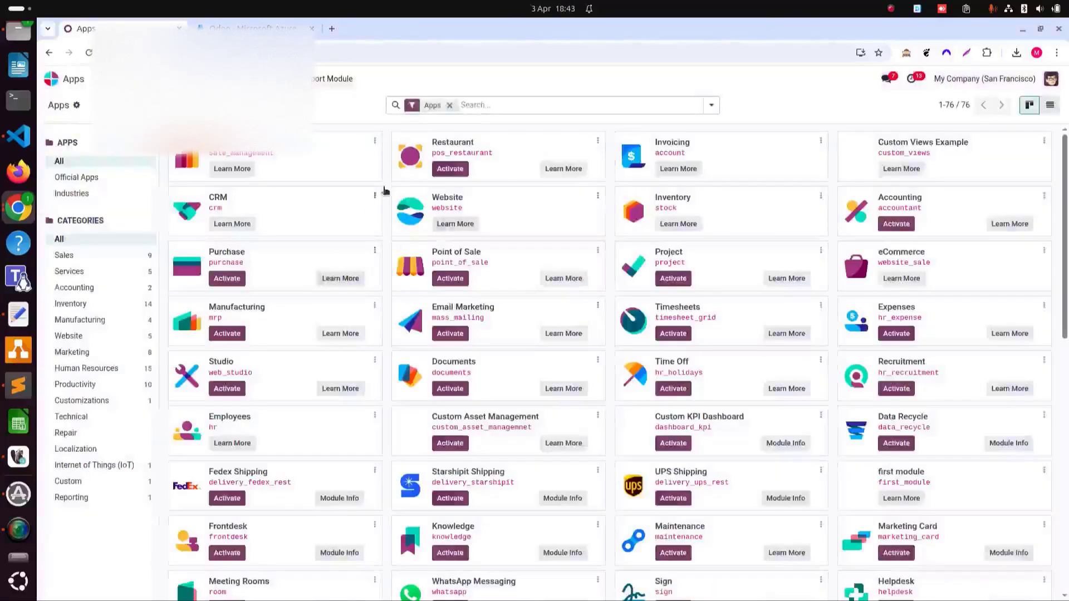
left_click(449, 105)
left_click(450, 106)
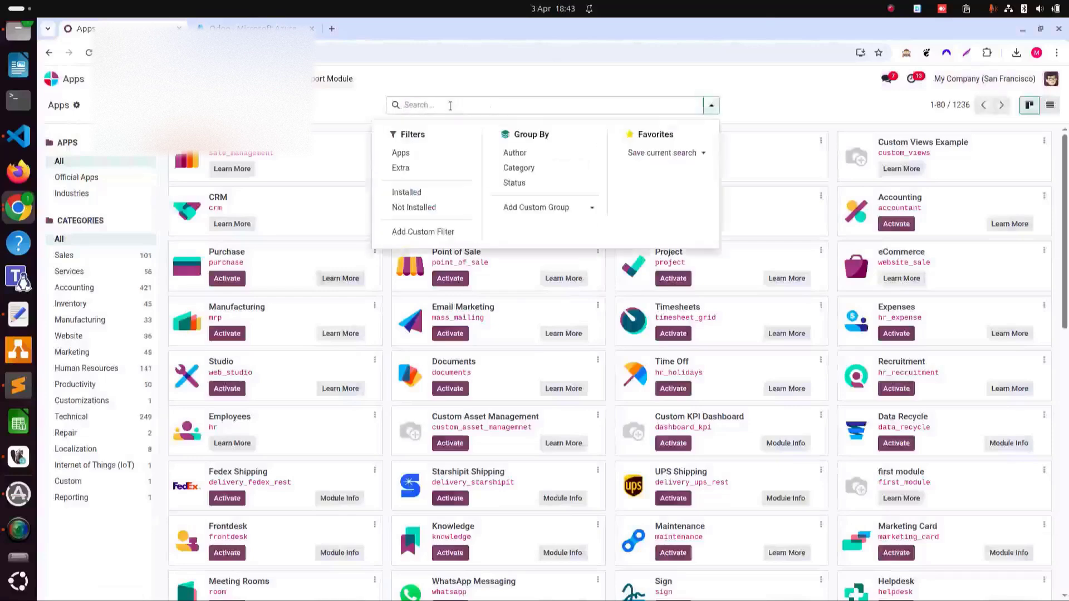
type("outlook")
key("Return")
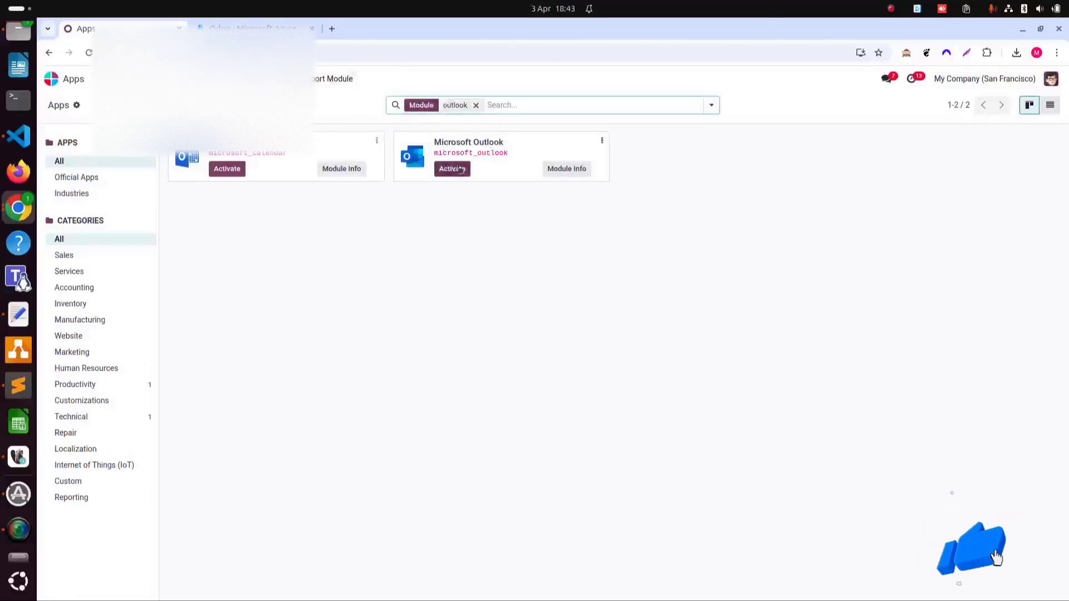
left_click(460, 169)
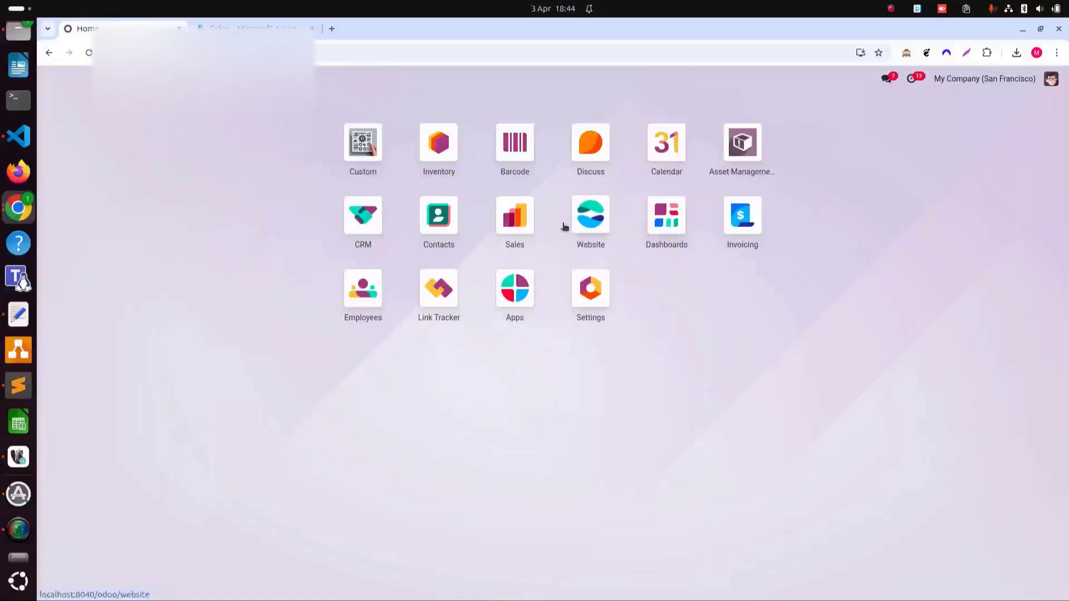
left_click(589, 301)
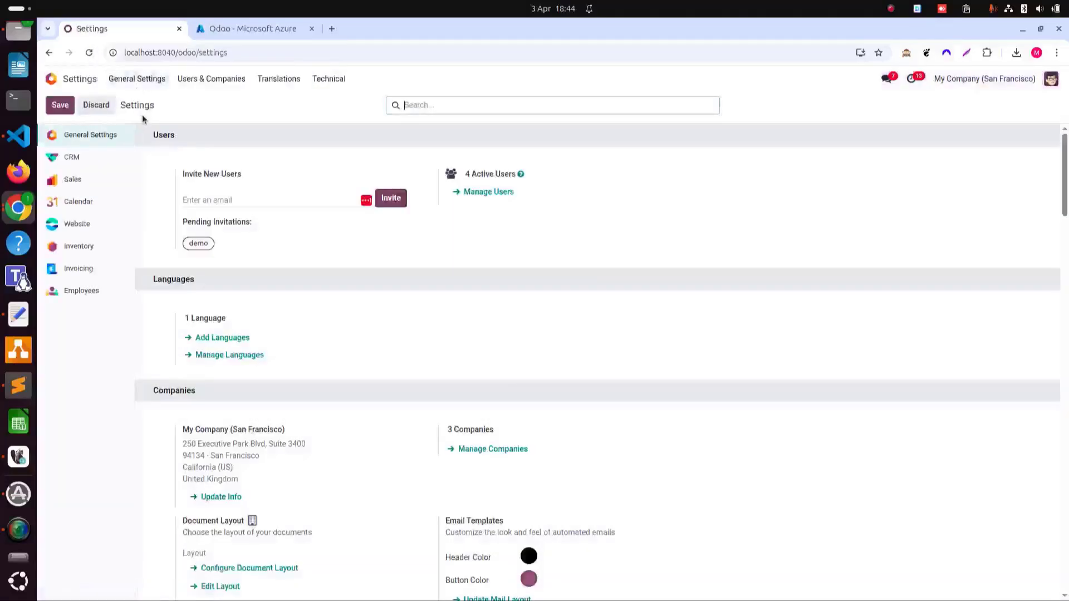
- Discard pending changes and scroll General Settings down to the Emails section
scroll(325, 253, "down", 5)
scroll(329, 253, "down", 5)
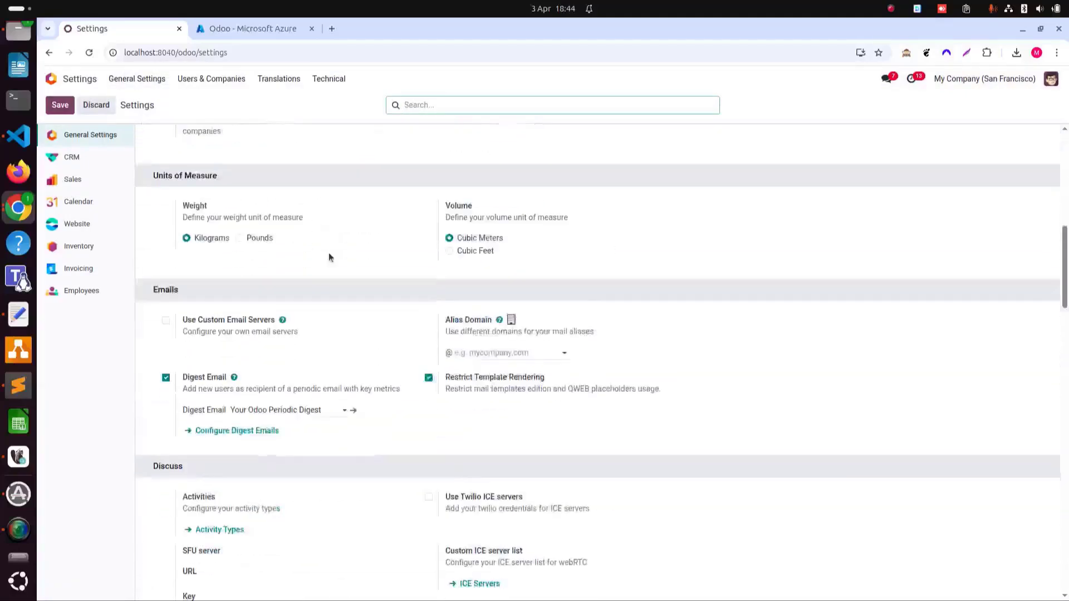
scroll(328, 252, "down", 6)
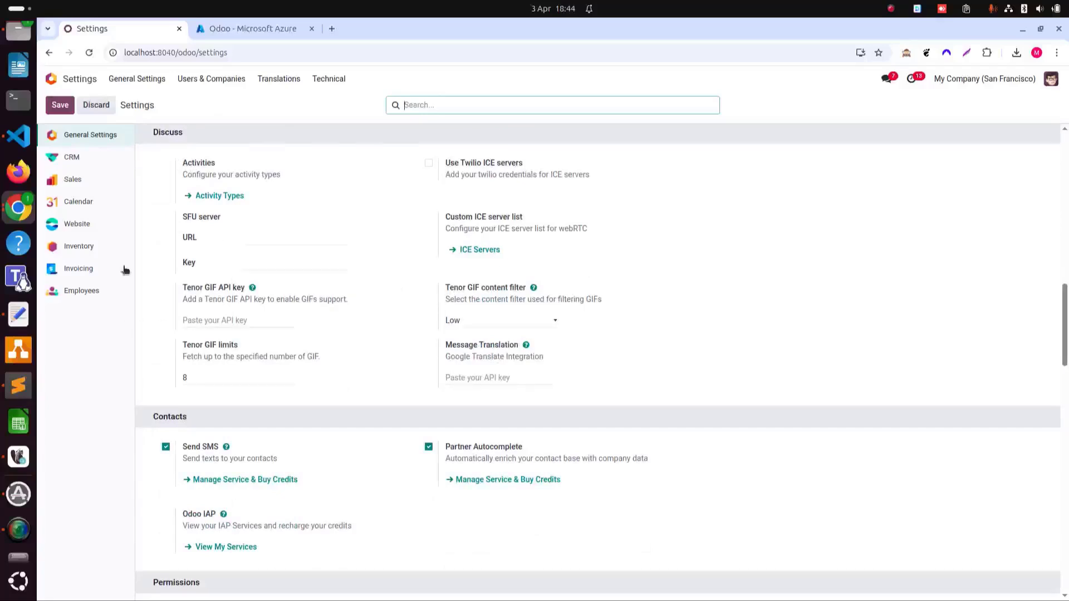
scroll(250, 285, "up", 3)
scroll(251, 285, "down", 5)
scroll(250, 288, "up", 2)
scroll(251, 287, "down", 2)
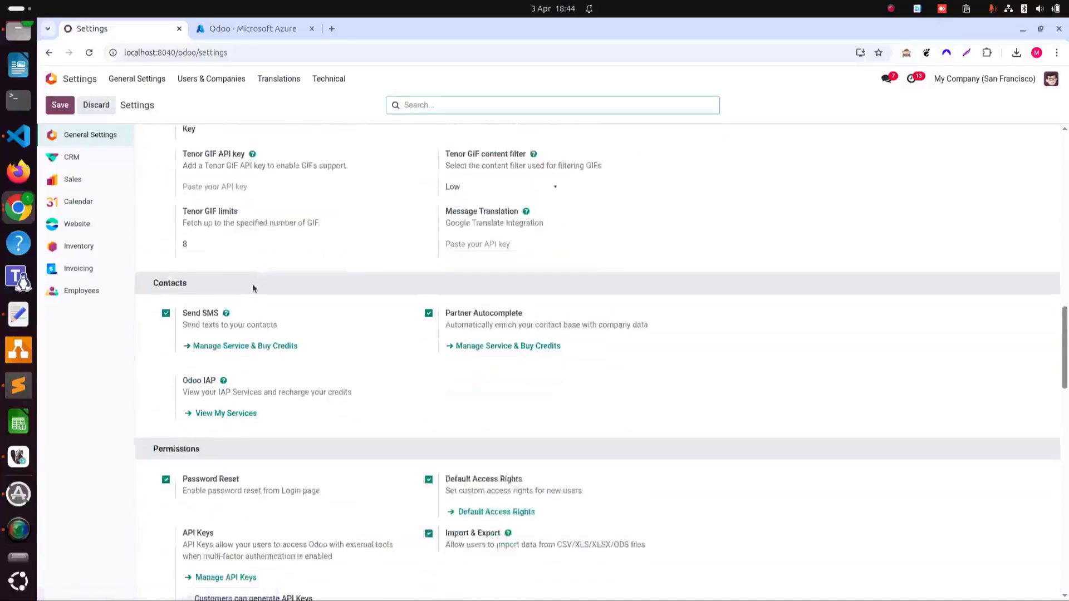
scroll(252, 288, "up", 3)
scroll(385, 262, "up", 3)
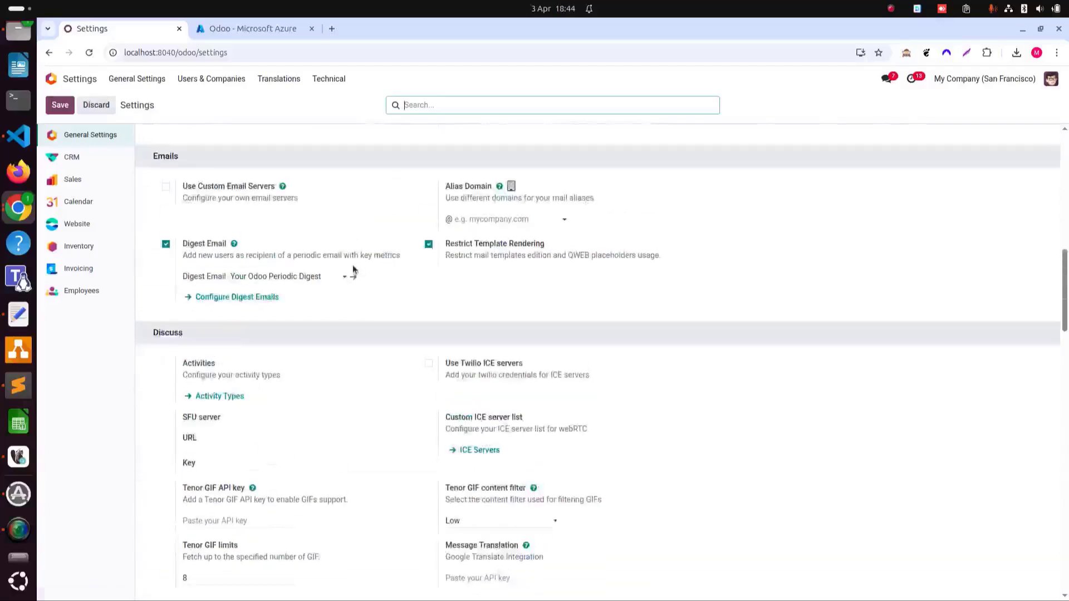
scroll(319, 238, "down", 5)
scroll(322, 241, "down", 7)
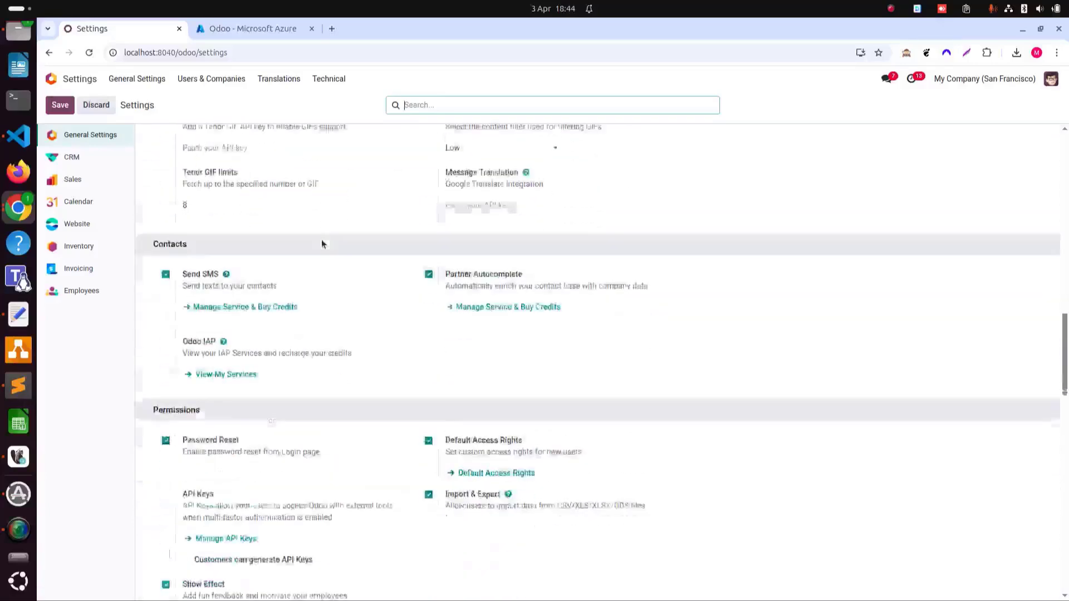
scroll(323, 251, "up", 6)
scroll(323, 253, "up", 3)
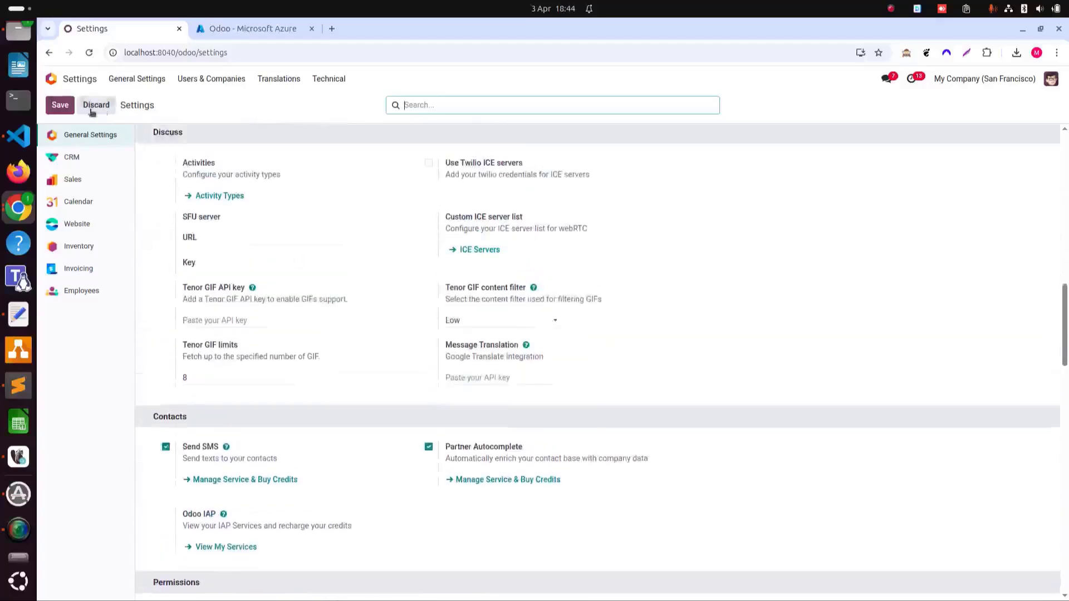
left_click(89, 53)
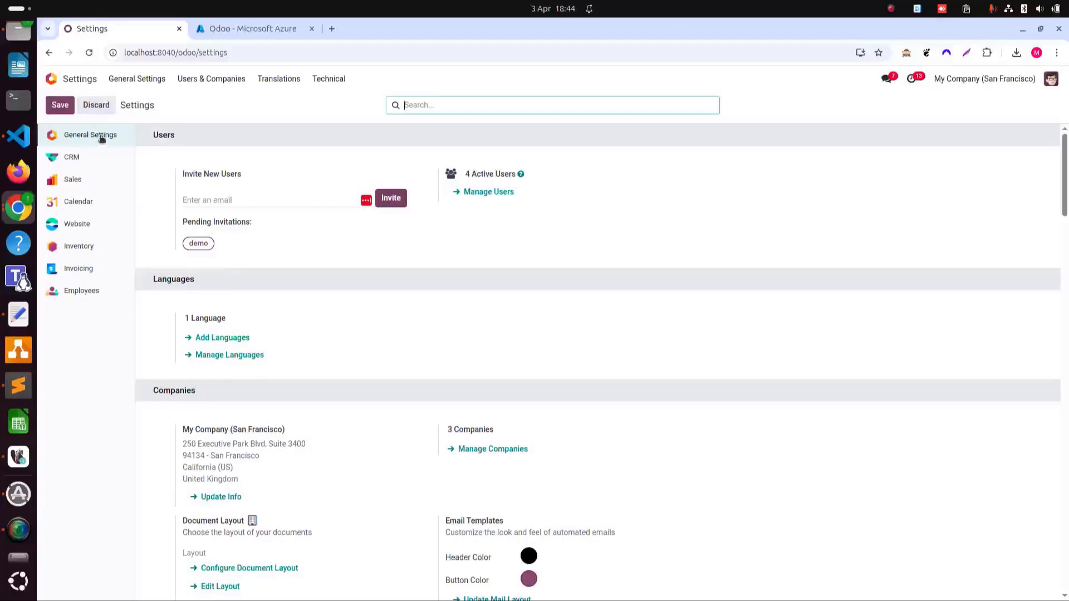
left_click(102, 136)
scroll(372, 299, "down", 5)
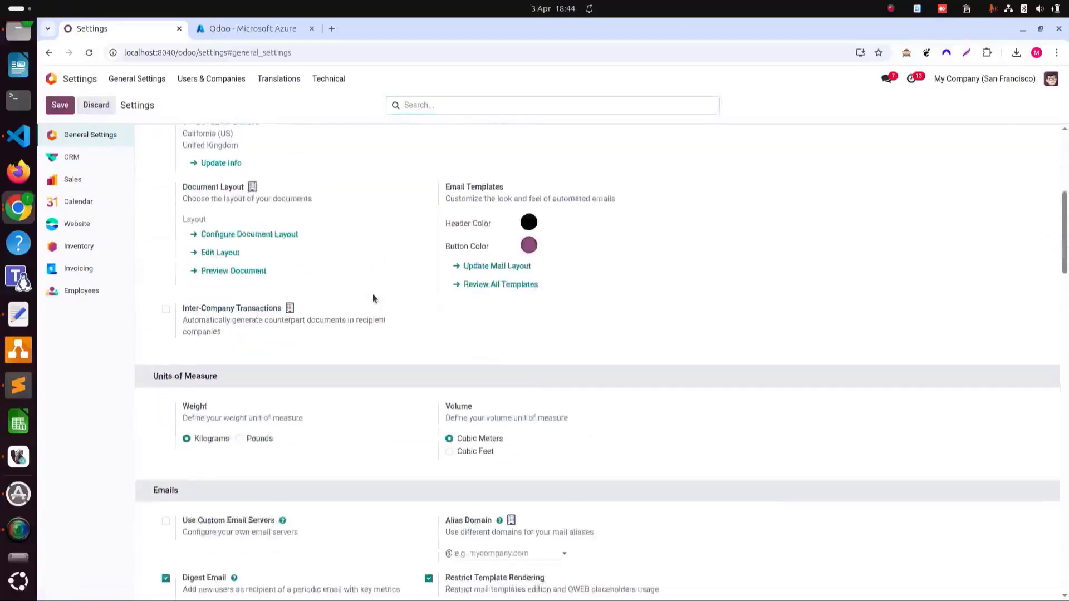
scroll(384, 276, "down", 3)
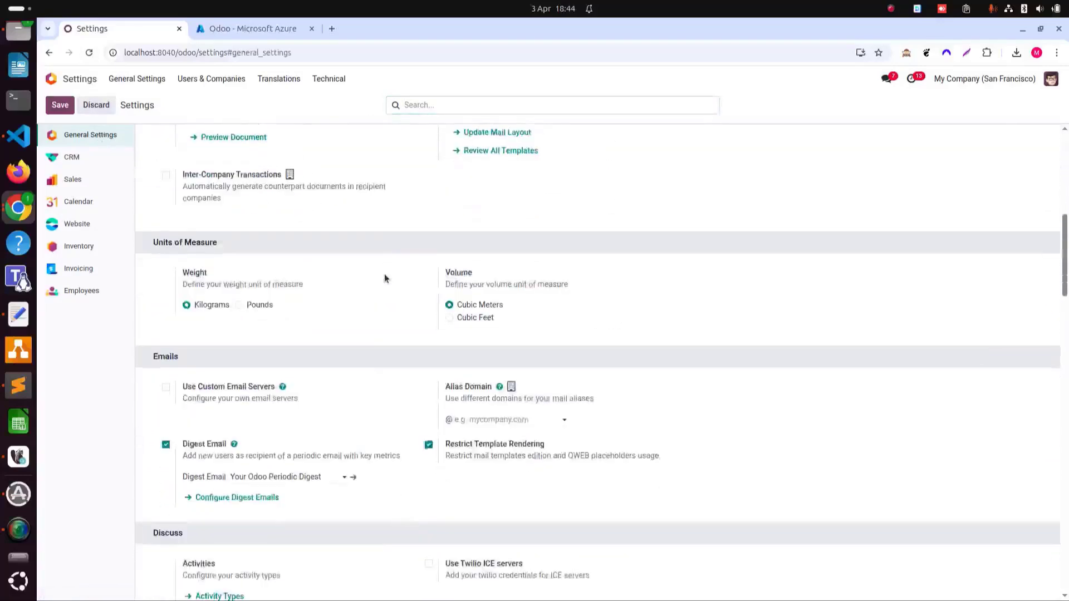
scroll(385, 273, "up", 2)
scroll(385, 279, "down", 4)
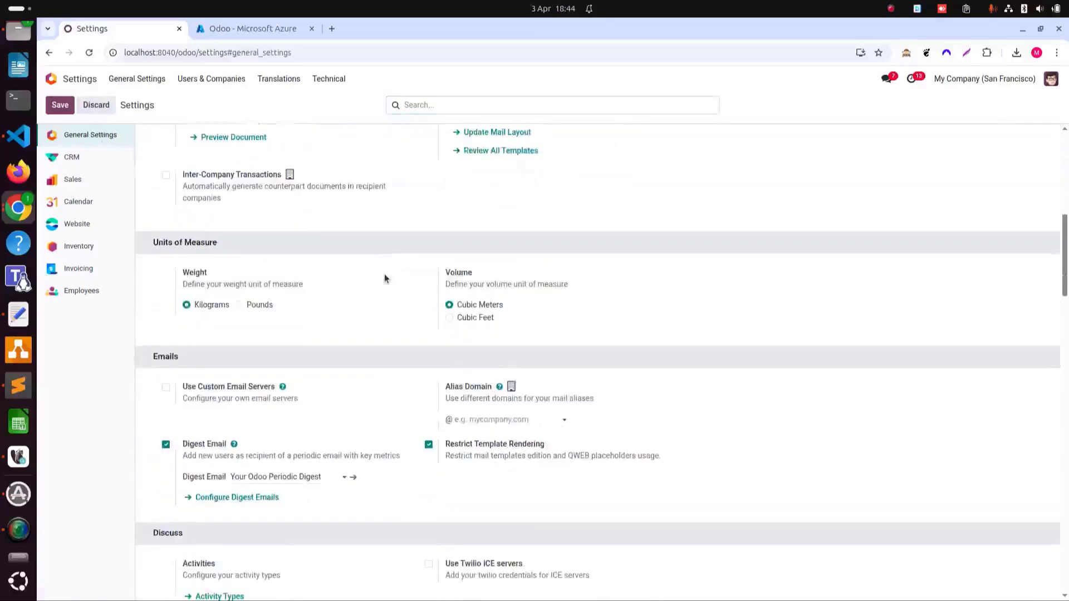
scroll(384, 278, "down", 2)
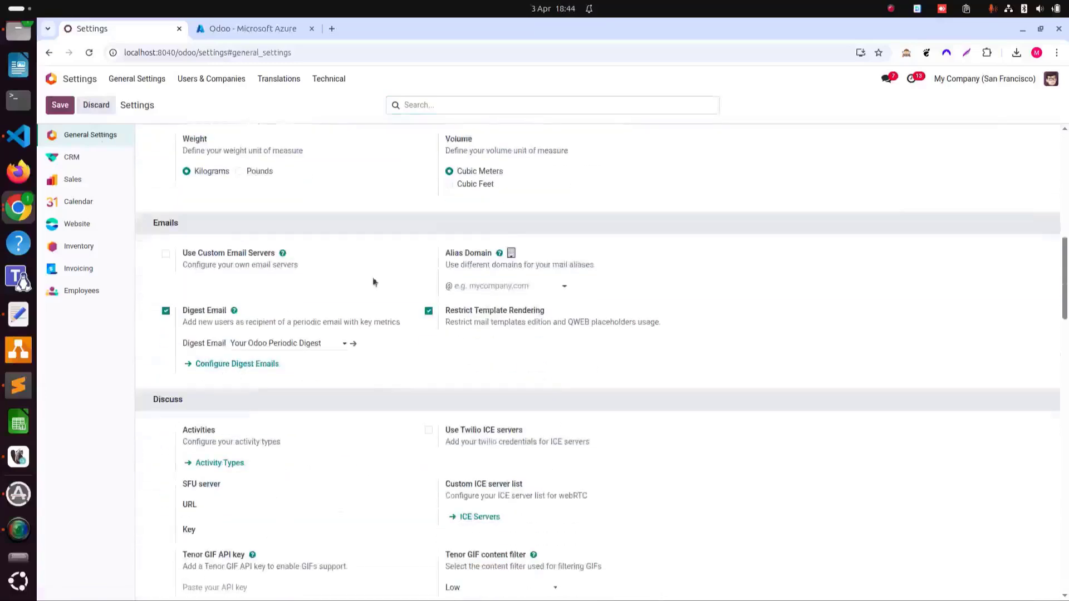
- Enable Use Custom Email Servers and paste the Azure client ID into the Outlook ID field
left_click(166, 255)
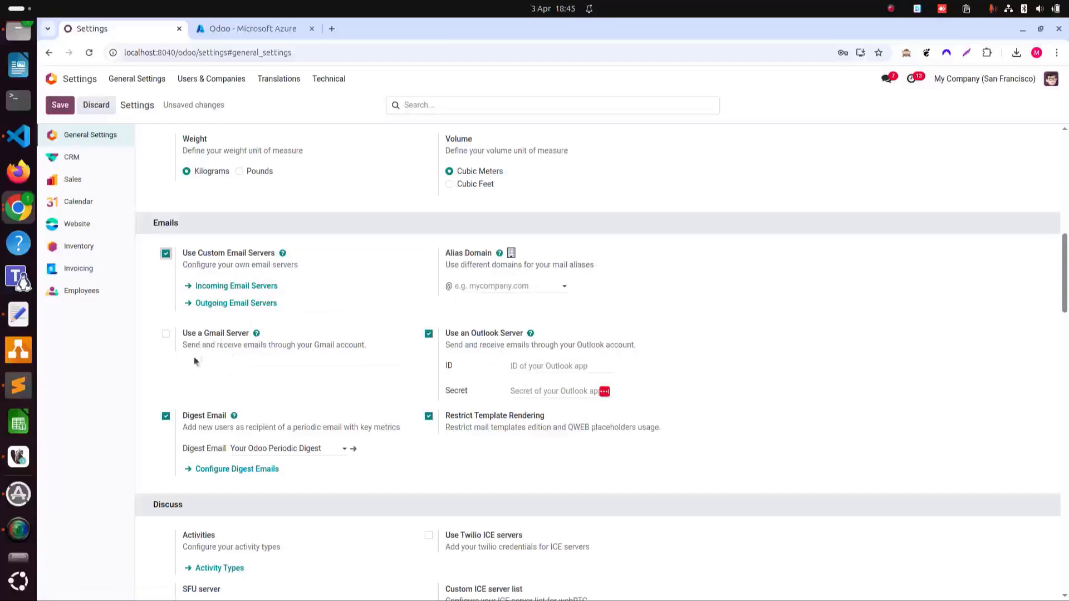
left_click(561, 365)
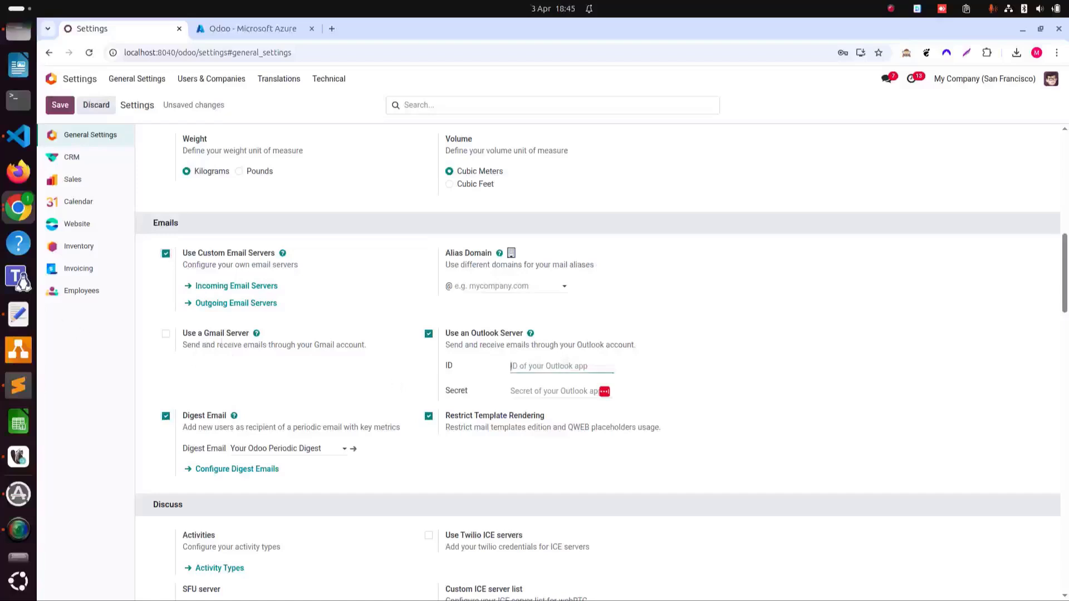
left_click(19, 315)
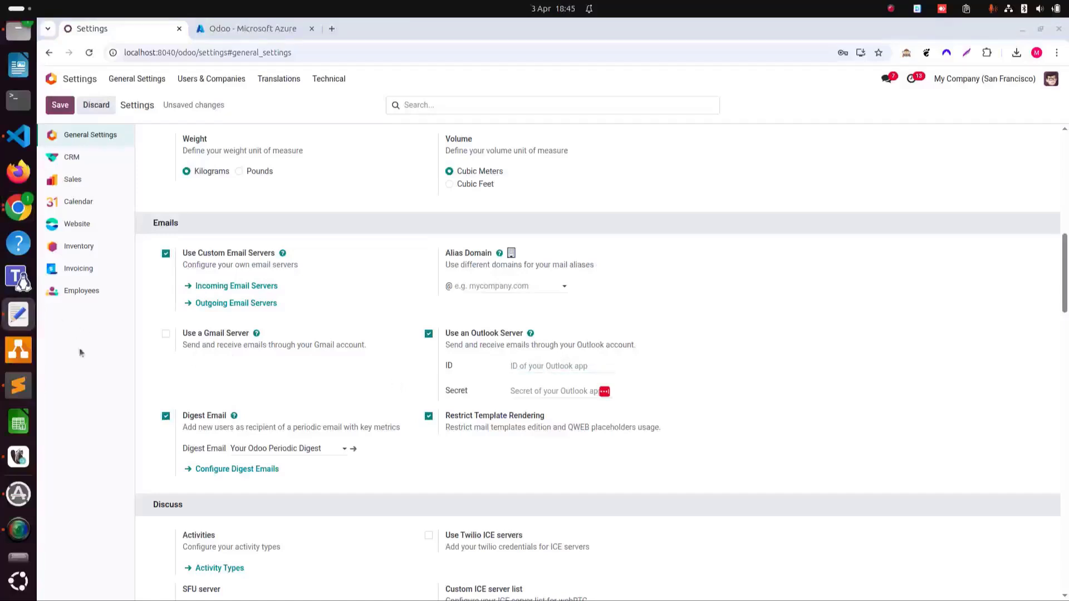
left_click(487, 364)
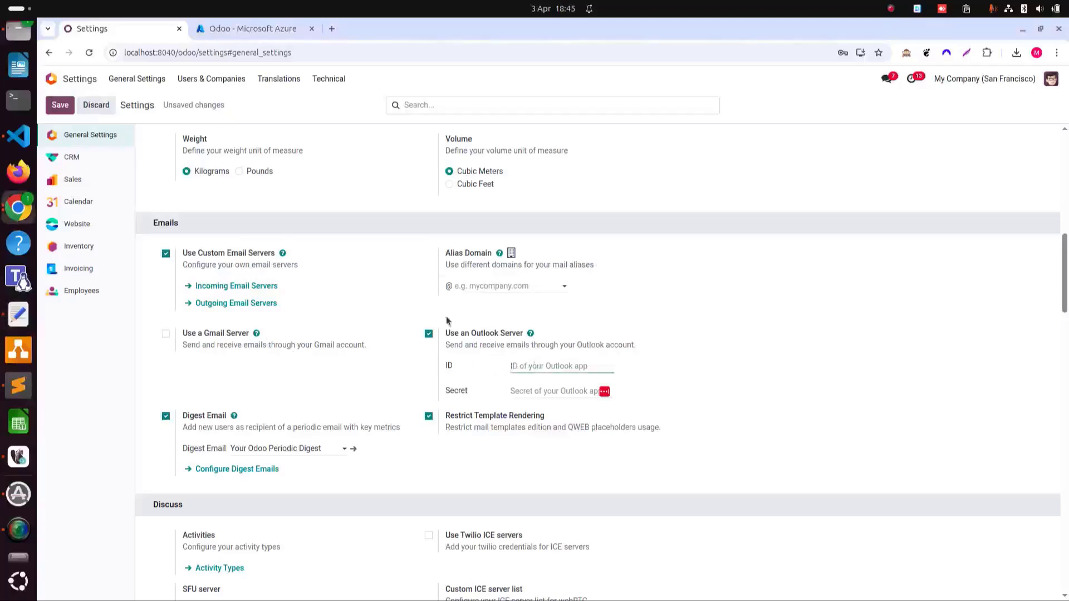
key("ctrl+v")
- Paste the client secret from the notes into the Outlook Secret field
left_click(540, 391)
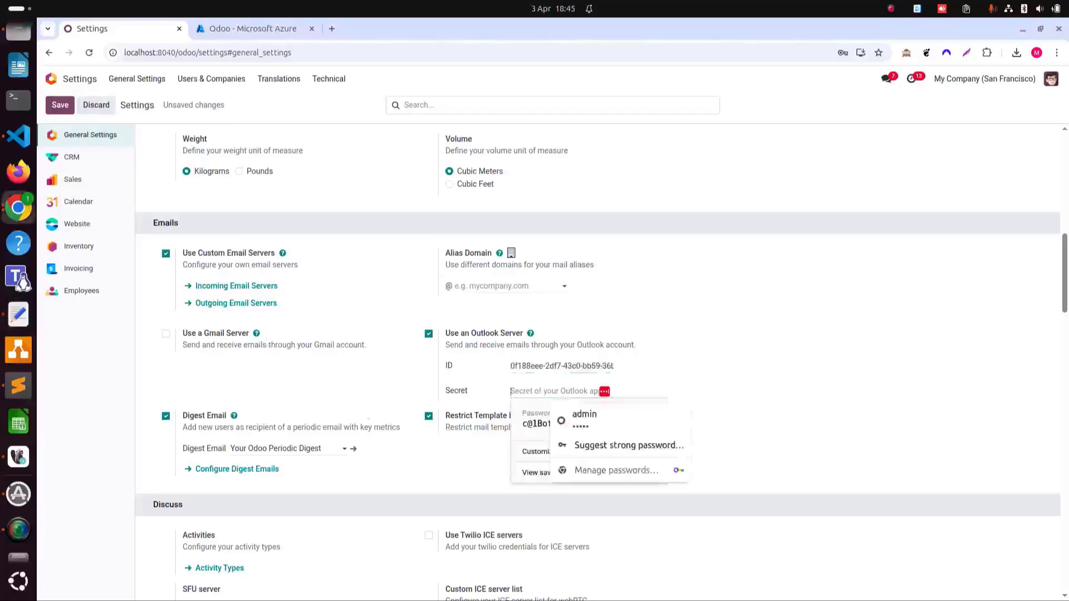
key("alt+Tab")
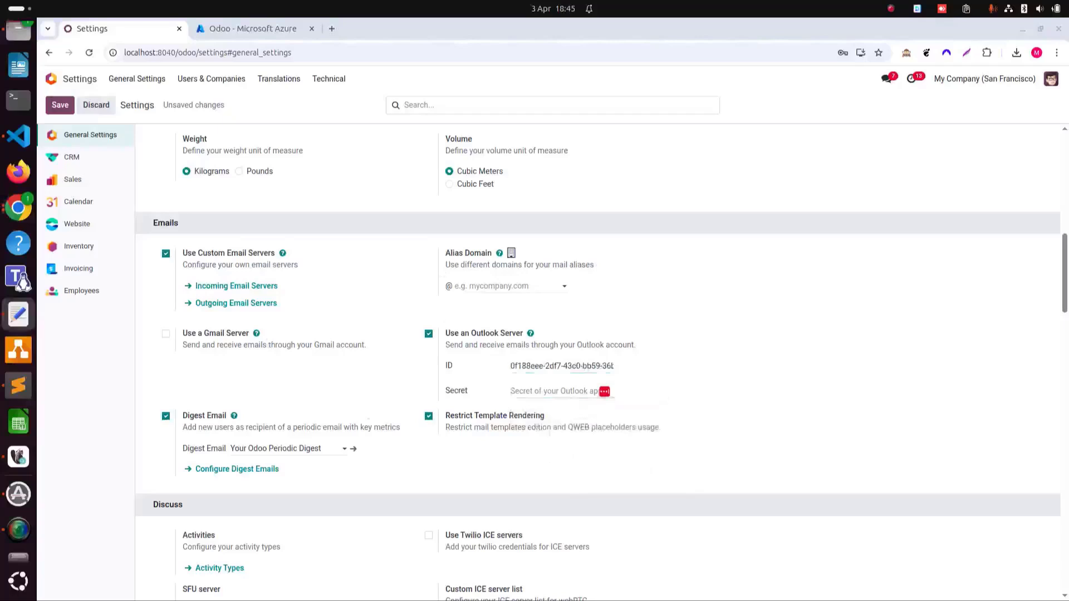
left_click(511, 388)
key("ctrl+v")
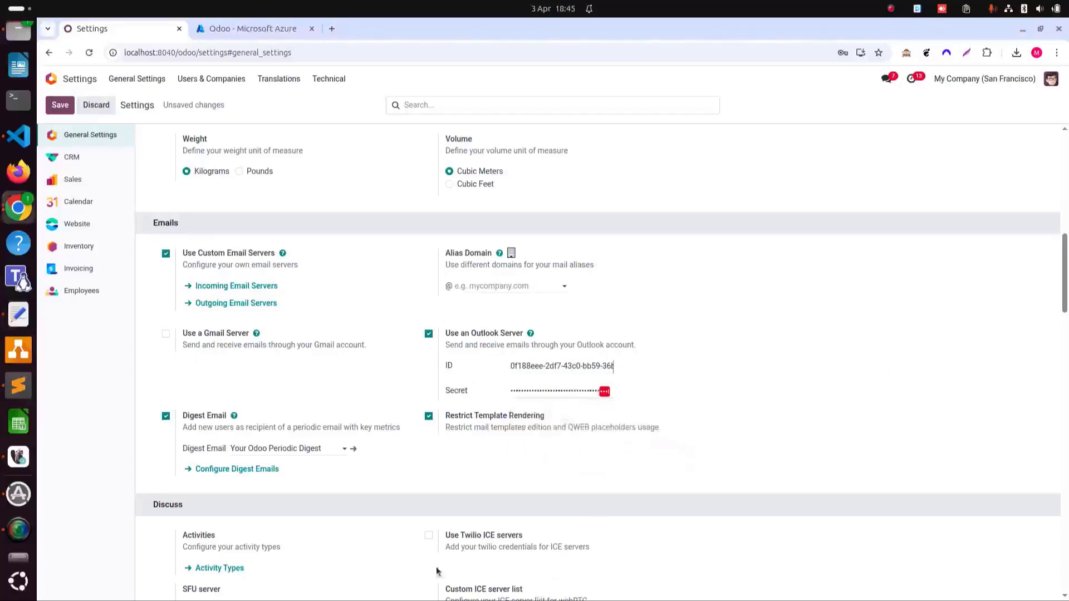
- Save the Outlook settings, refuse Chrome's password save, and scroll back to Emails
left_click(60, 105)
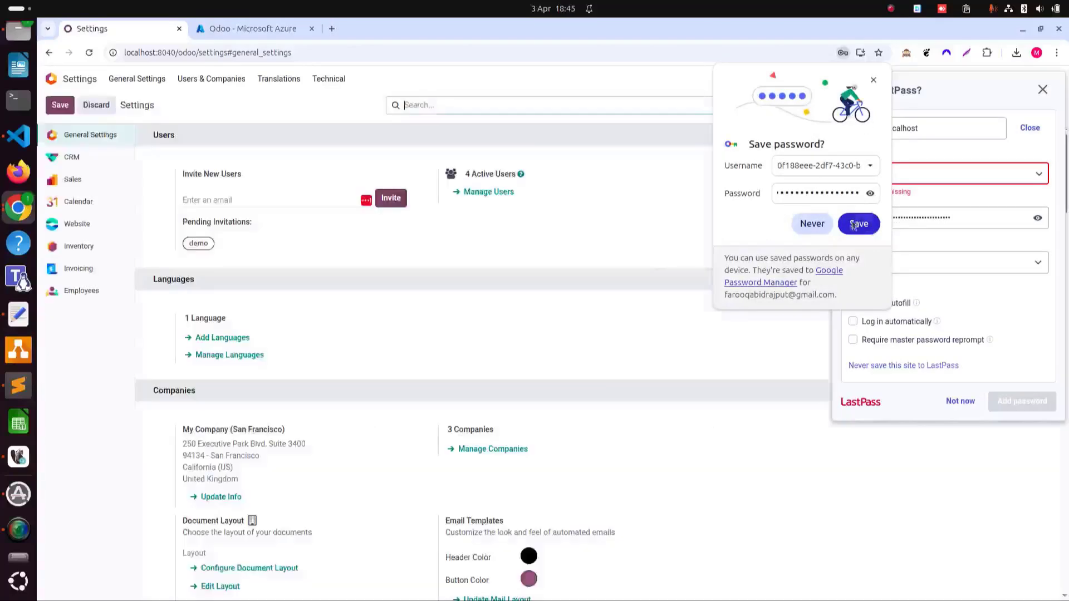
left_click(821, 227)
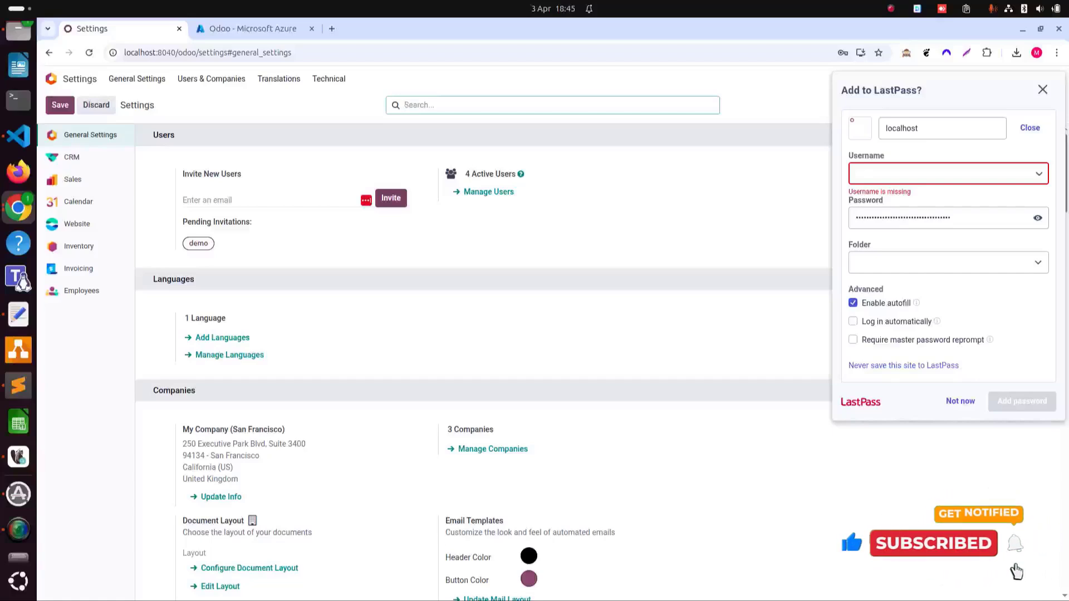
scroll(258, 278, "down", 3)
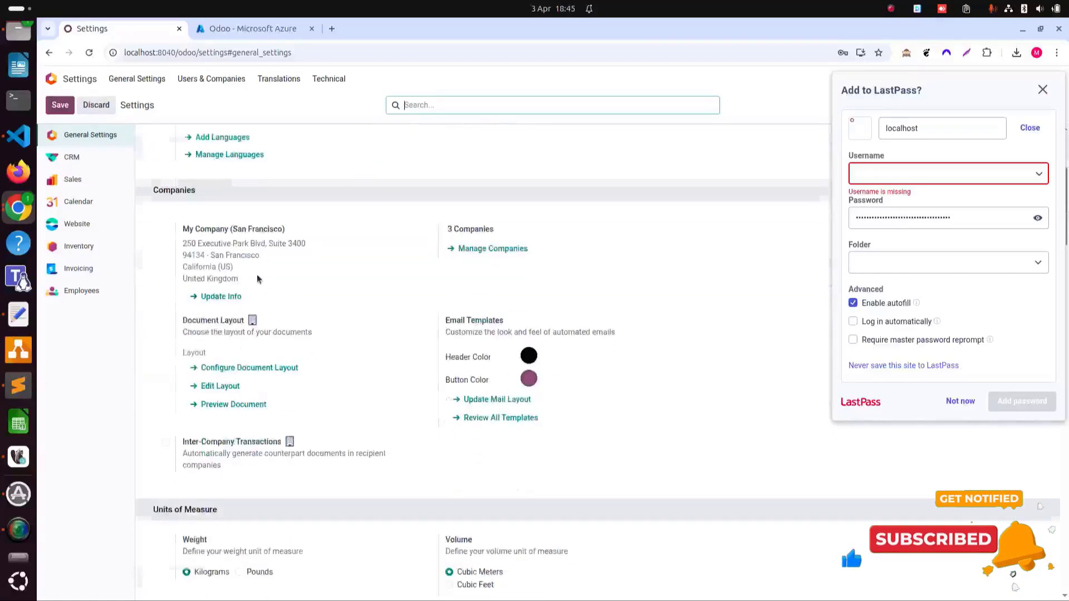
scroll(258, 279, "down", 3)
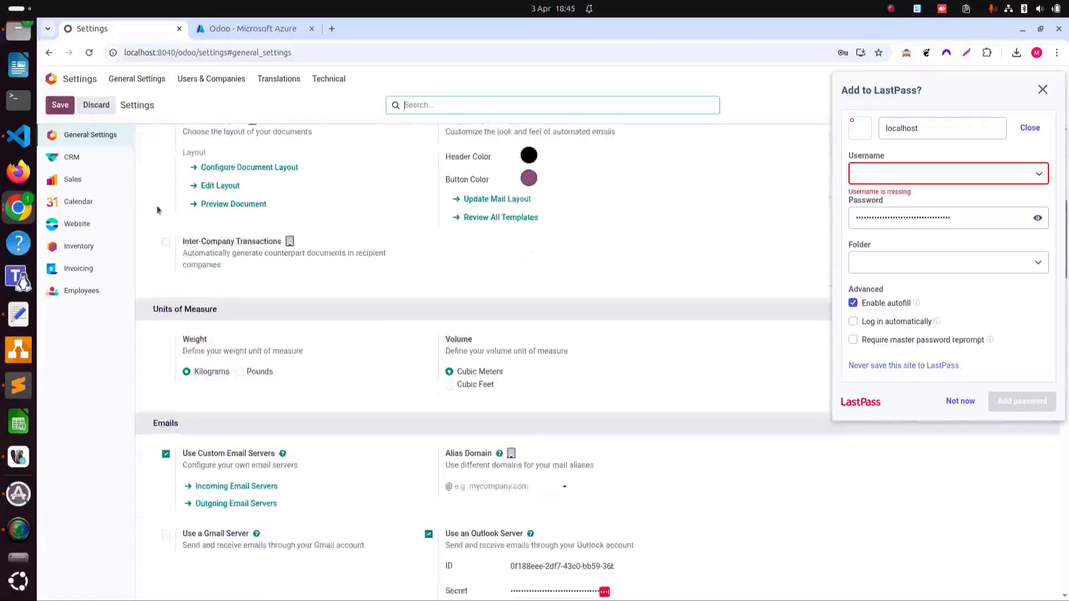
left_click(139, 78)
scroll(334, 317, "down", 10)
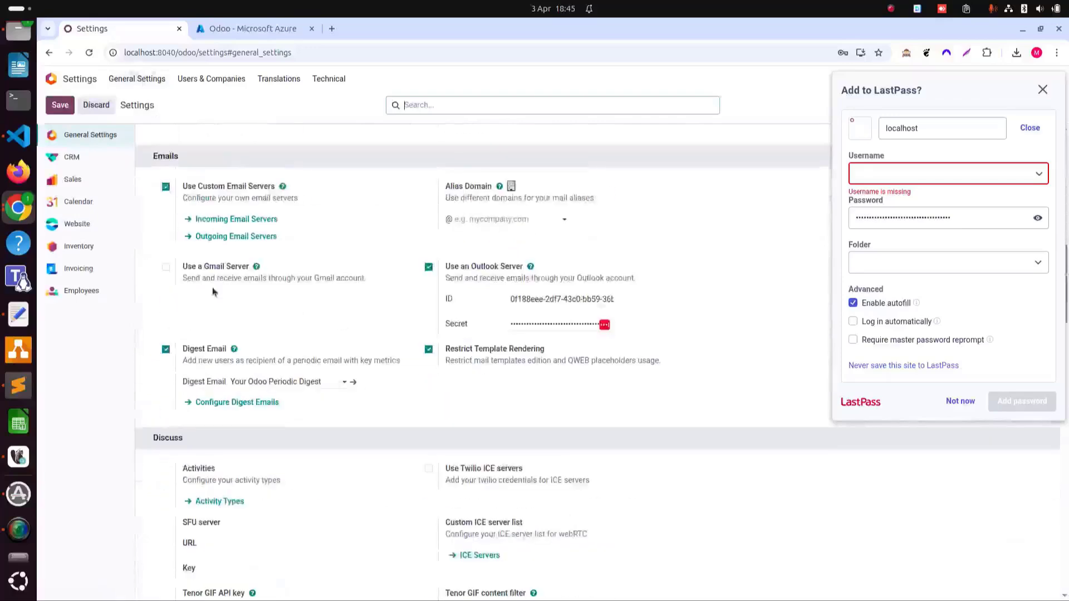
- Delete the old Outgoing Outlook server record and begin a new outgoing mail server
left_click(255, 238)
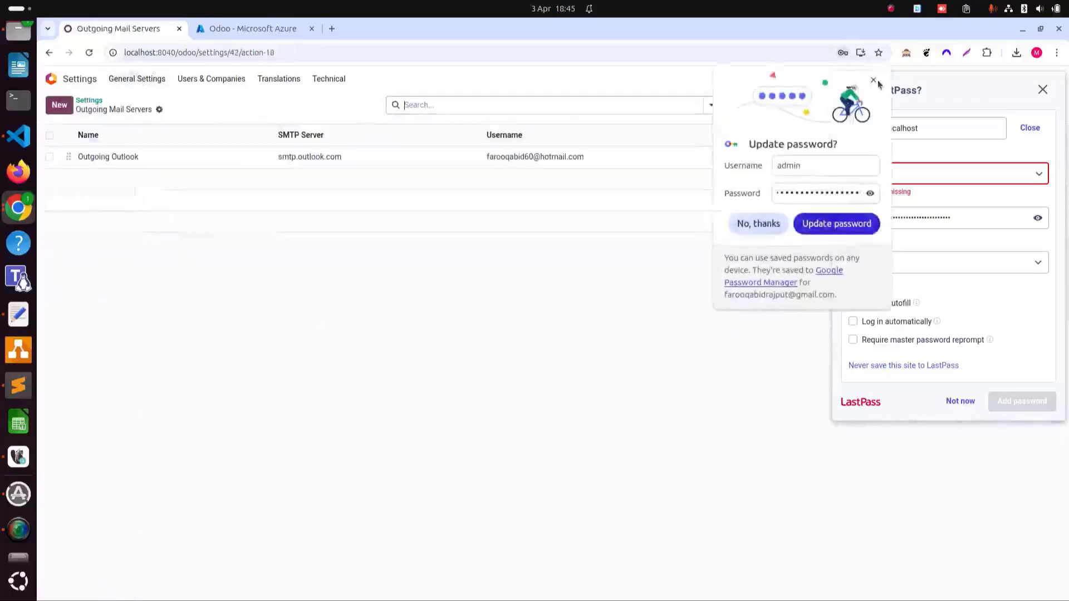
left_click(873, 80)
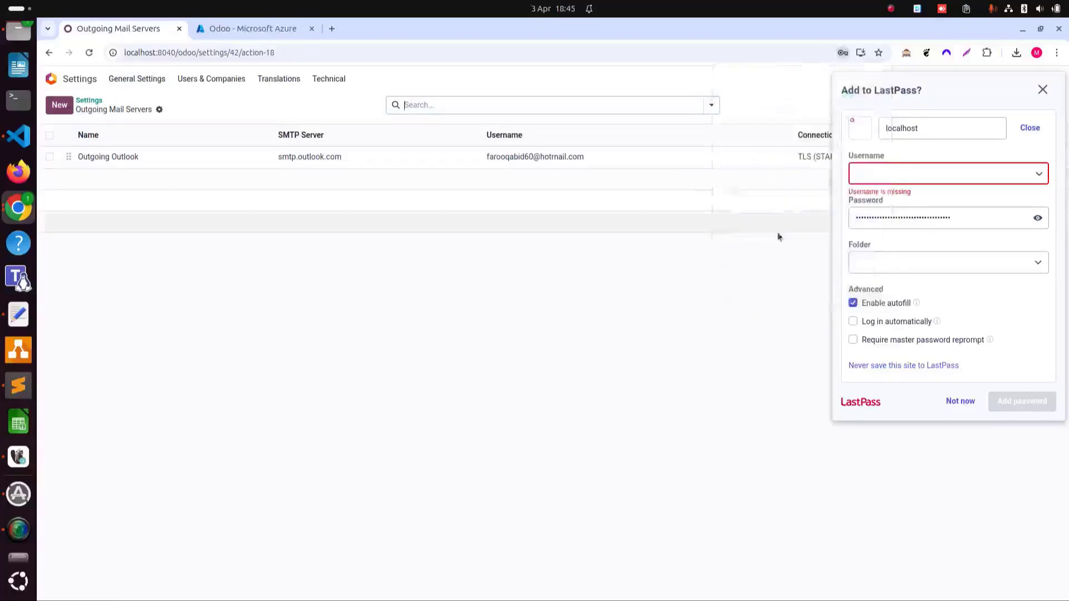
left_click(1042, 90)
left_click(50, 157)
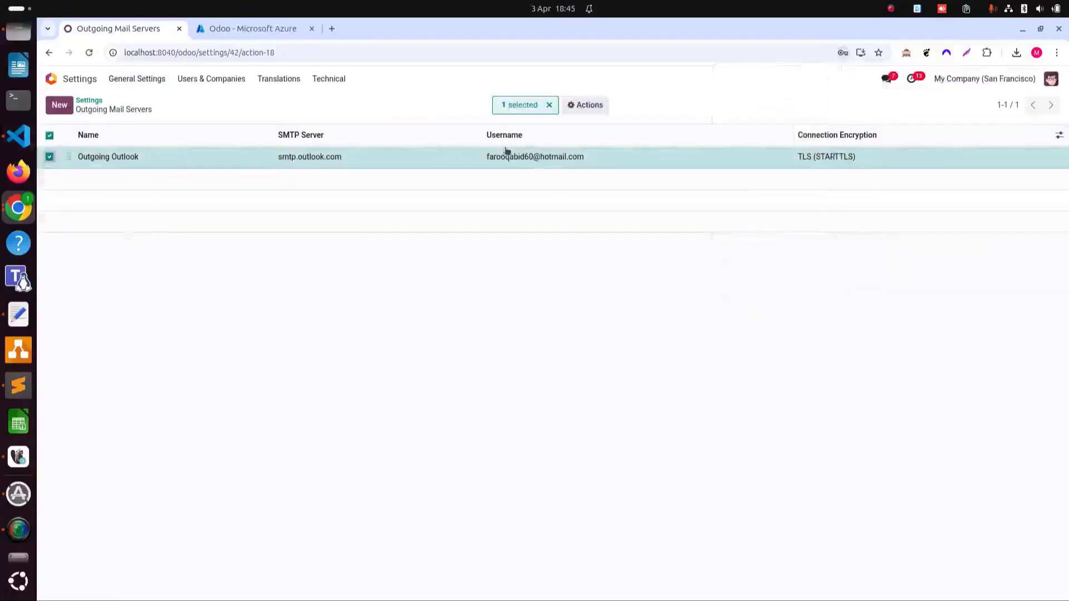
left_click(585, 105)
left_click(618, 211)
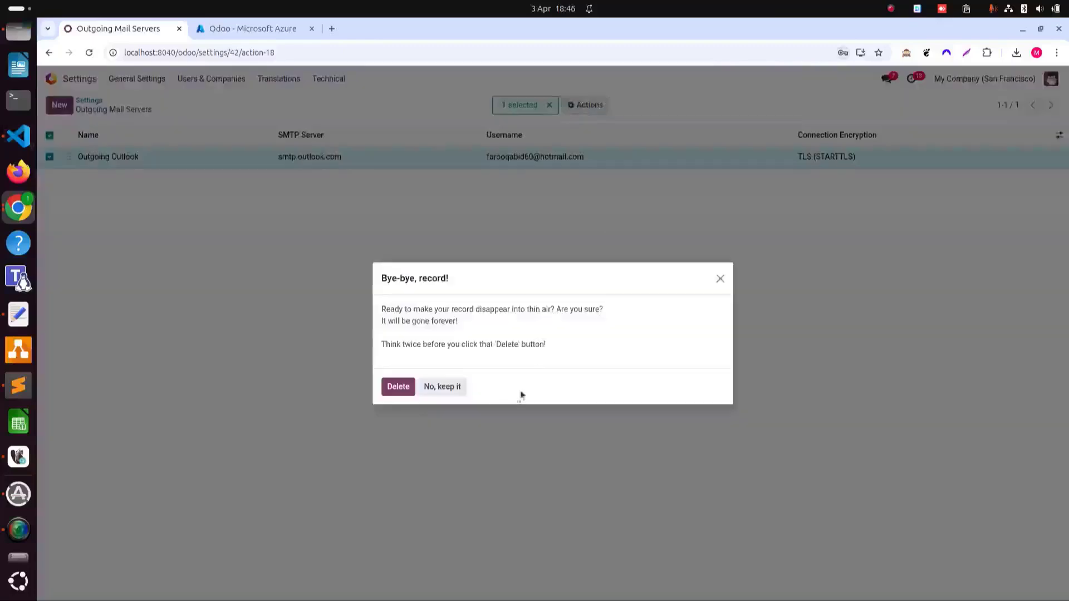
left_click(393, 385)
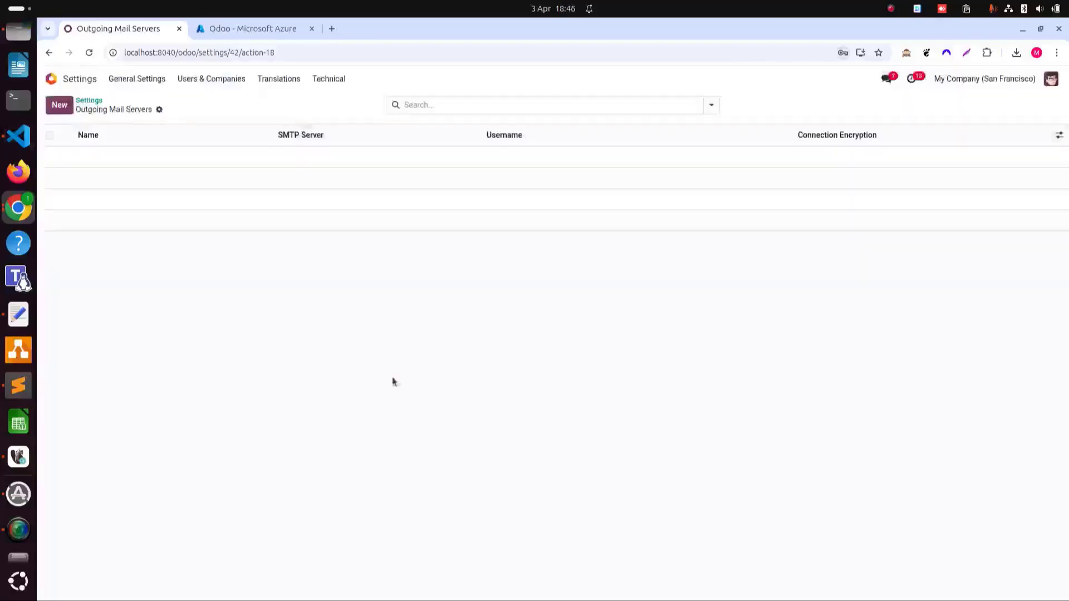
left_click(60, 104)
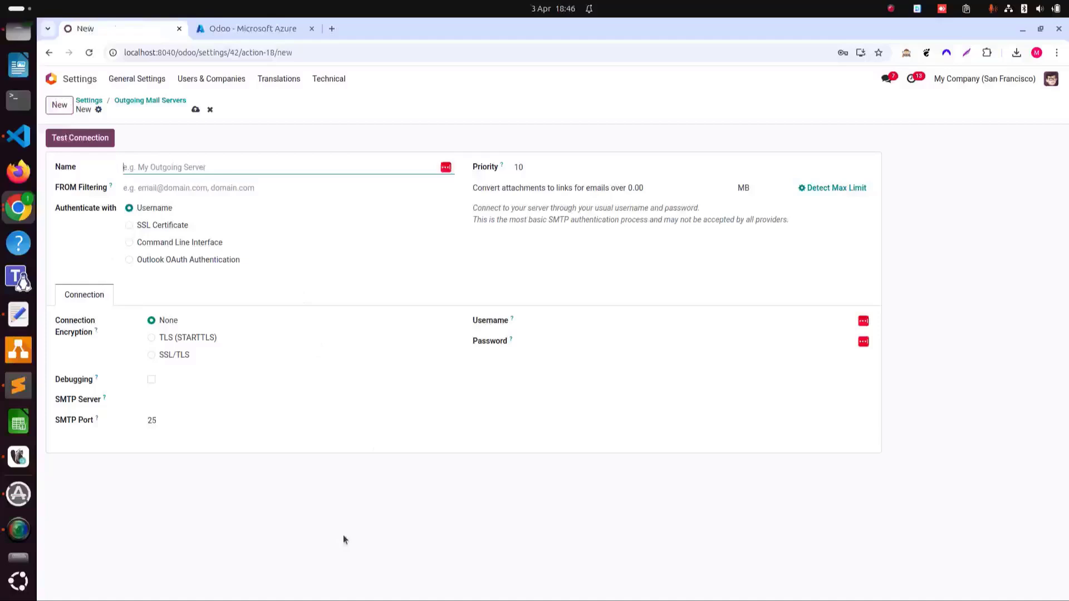
- Name the server 'Outlook Outgoing' and choose Outlook OAuth Authentication
type("O")
key("BackSpace")
key("BackSpace")
type("Outloo")
left_click(189, 260)
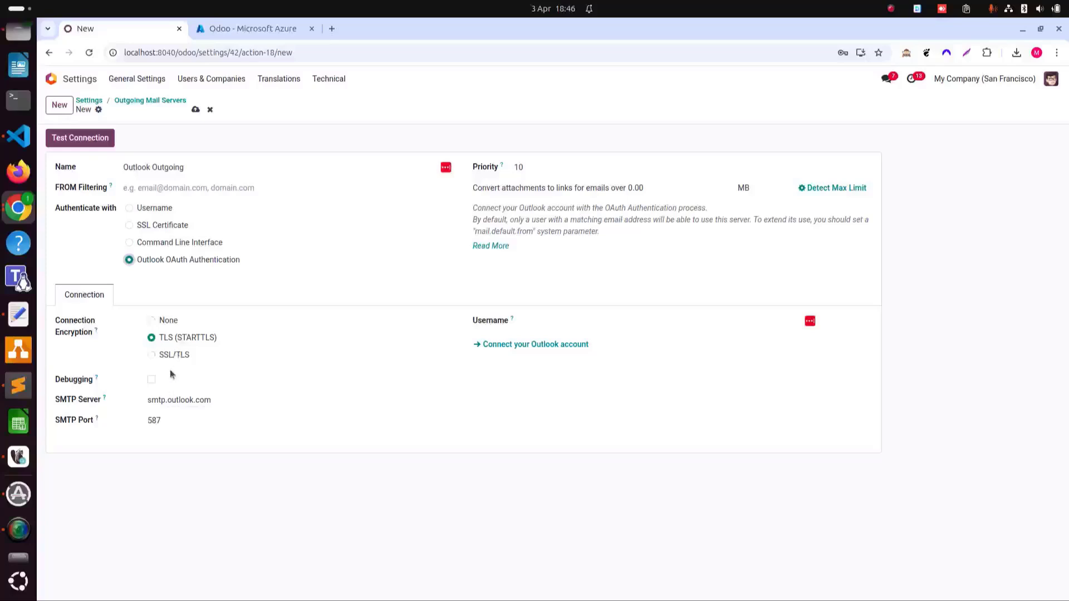
- Enter the Outlook email address in FROM Filtering and reuse it as the Username
left_click(193, 189)
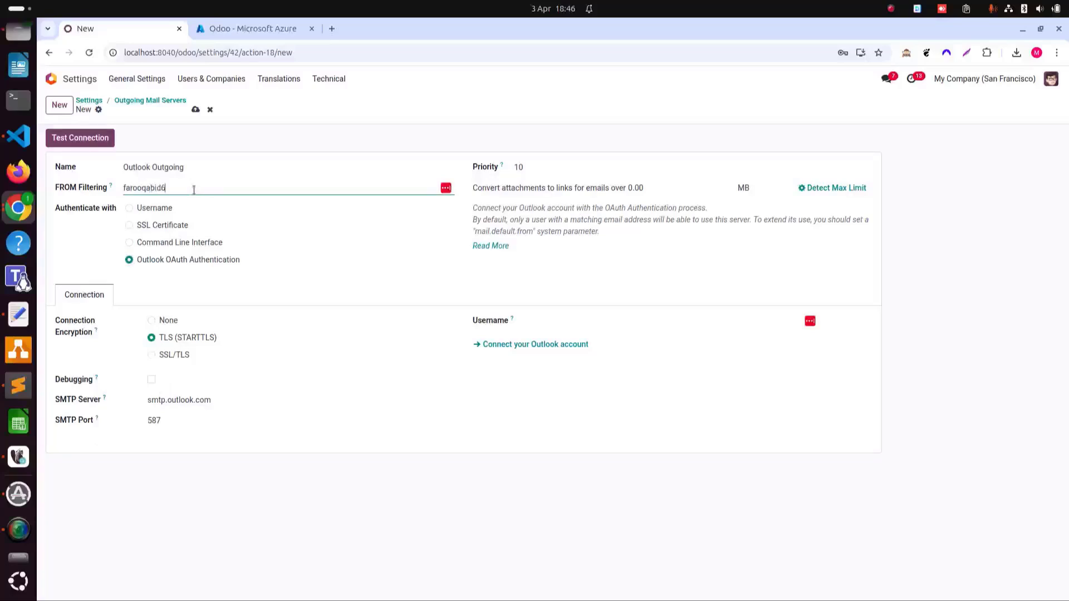
triple_click(189, 189)
key("ctrl+c")
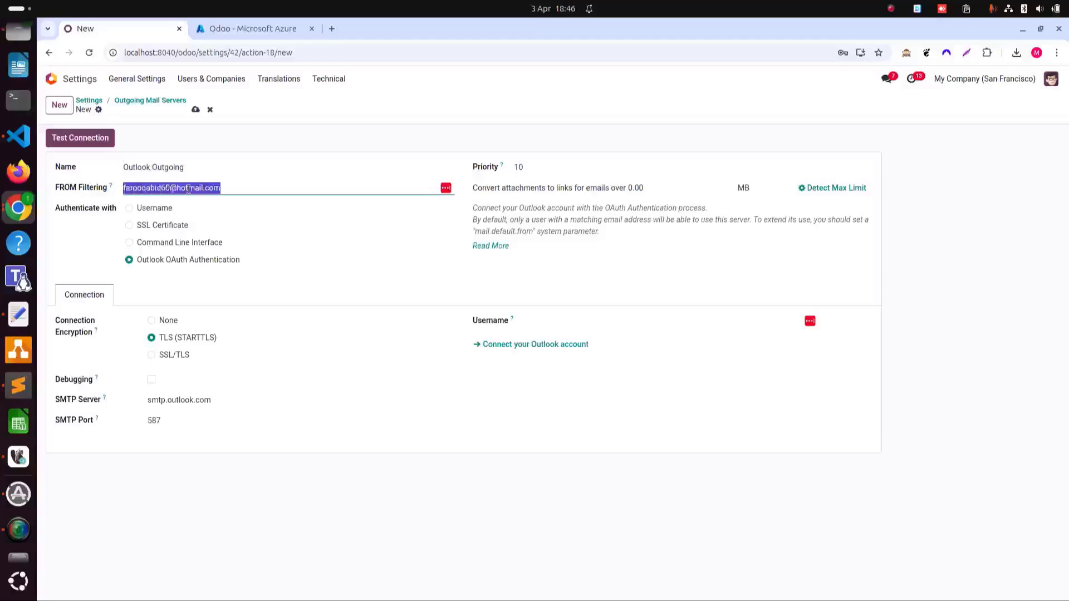
left_click(573, 320)
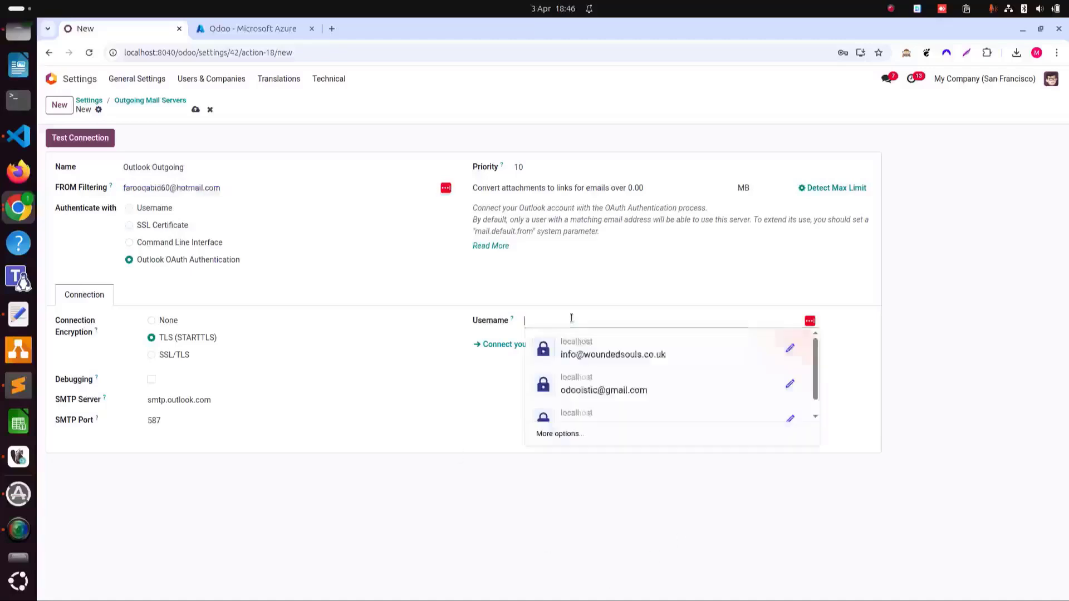
key("ctrl+v")
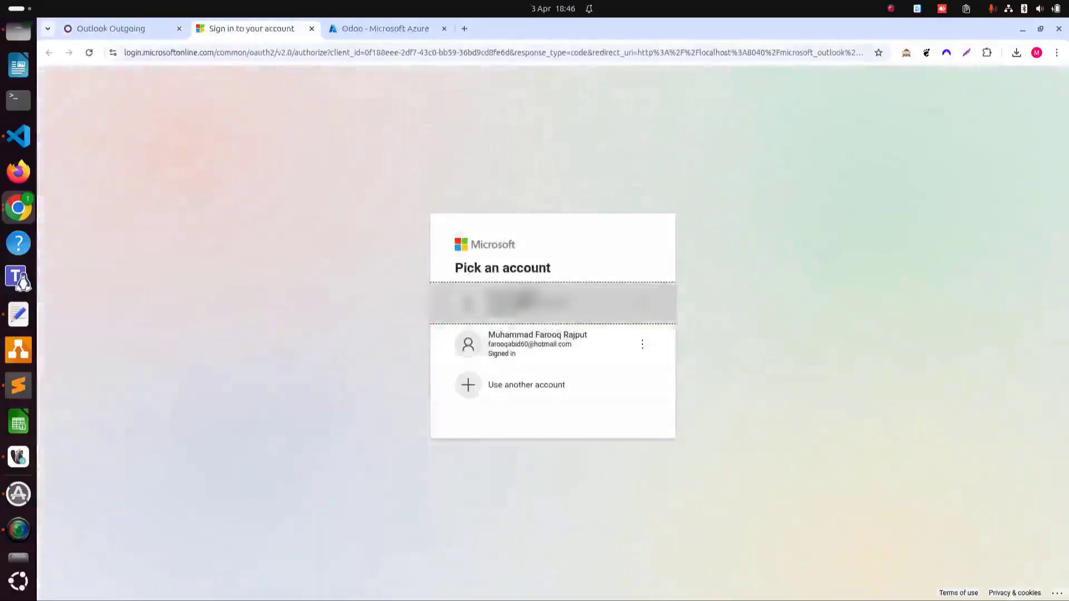
- Sign in with the listed Outlook account and accept Odoo's permission to send mail from it
left_click(546, 346)
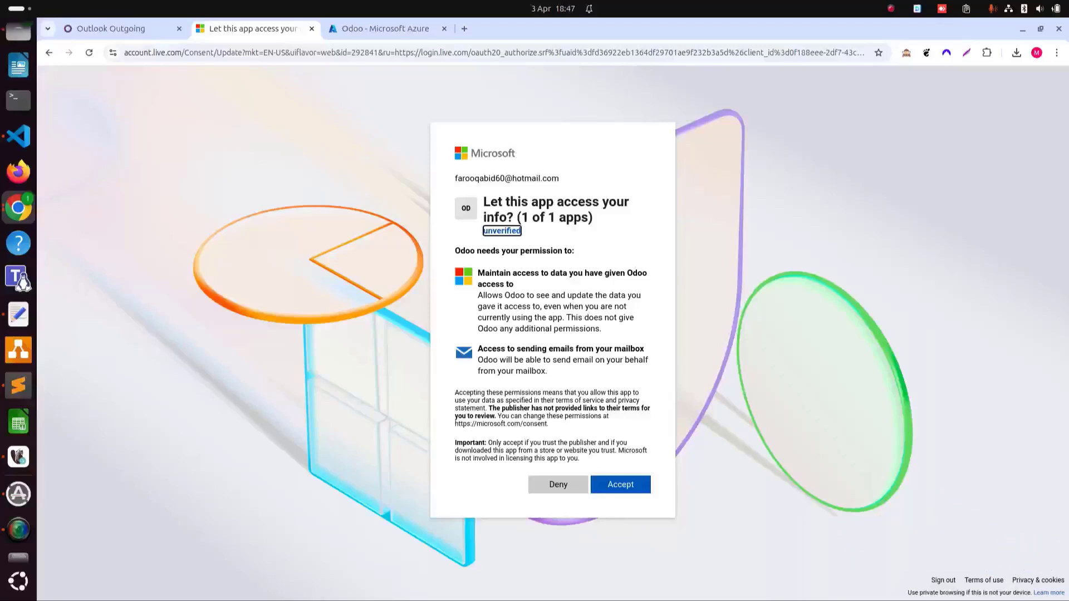
left_click(634, 486)
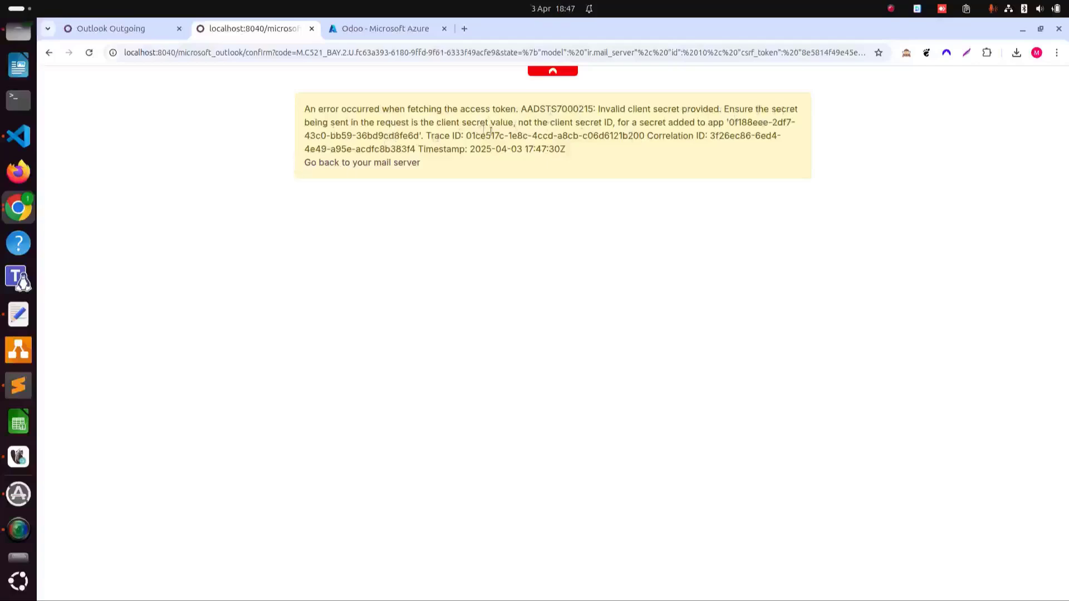
- Leave the AADSTS7000215 error page via 'Go back to your mail server' to the Outlook Outgoing form
left_click(385, 167)
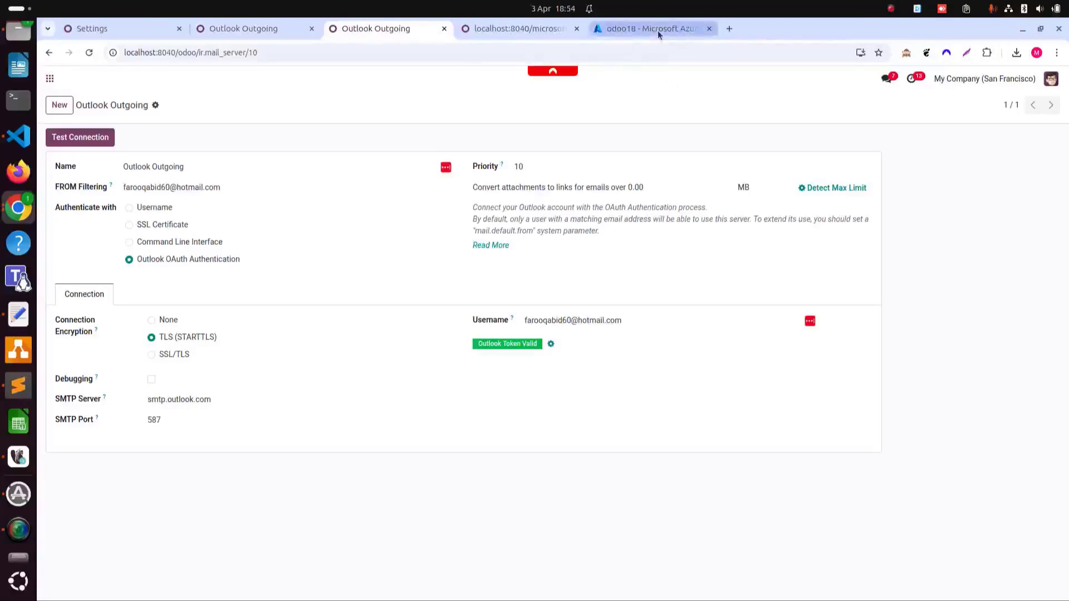
- Copy the value of the odoo18 app's client secret expiring 9/30/2026 from Certificates & secrets
left_click(657, 30)
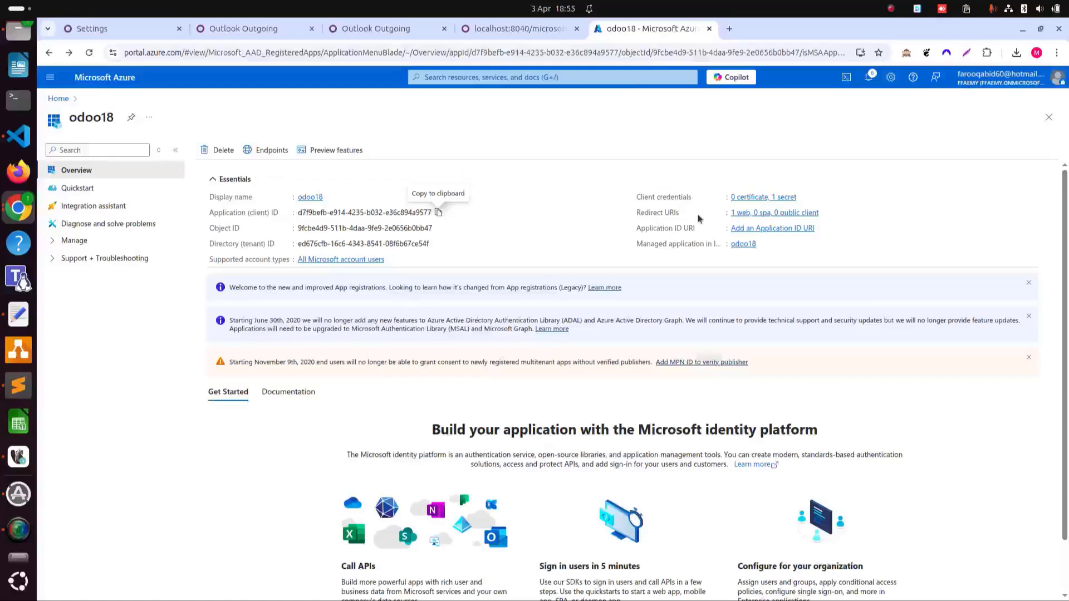
left_click(760, 198)
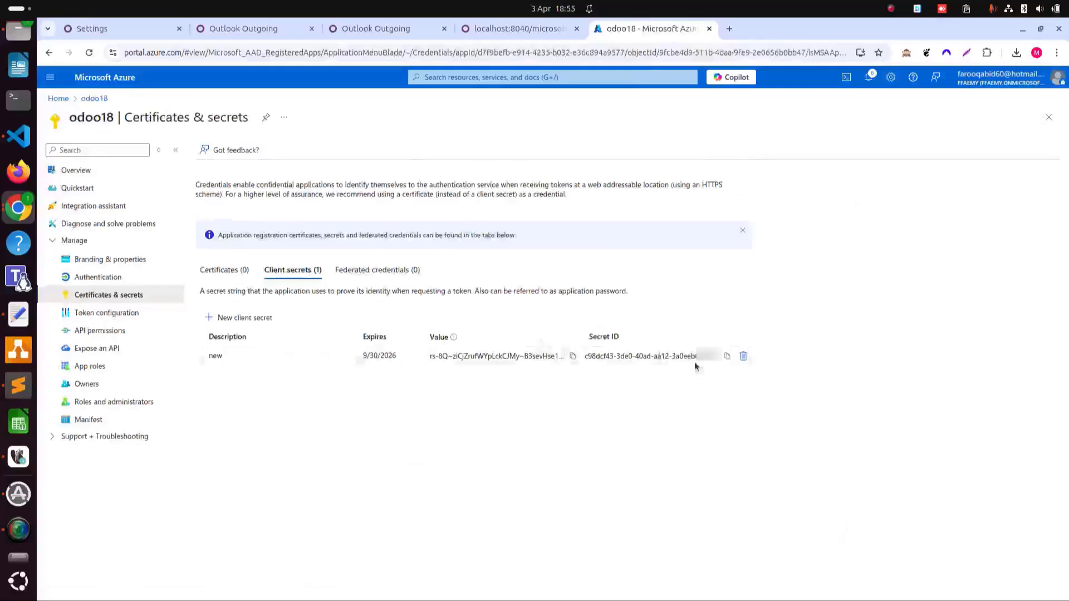
left_click(729, 357)
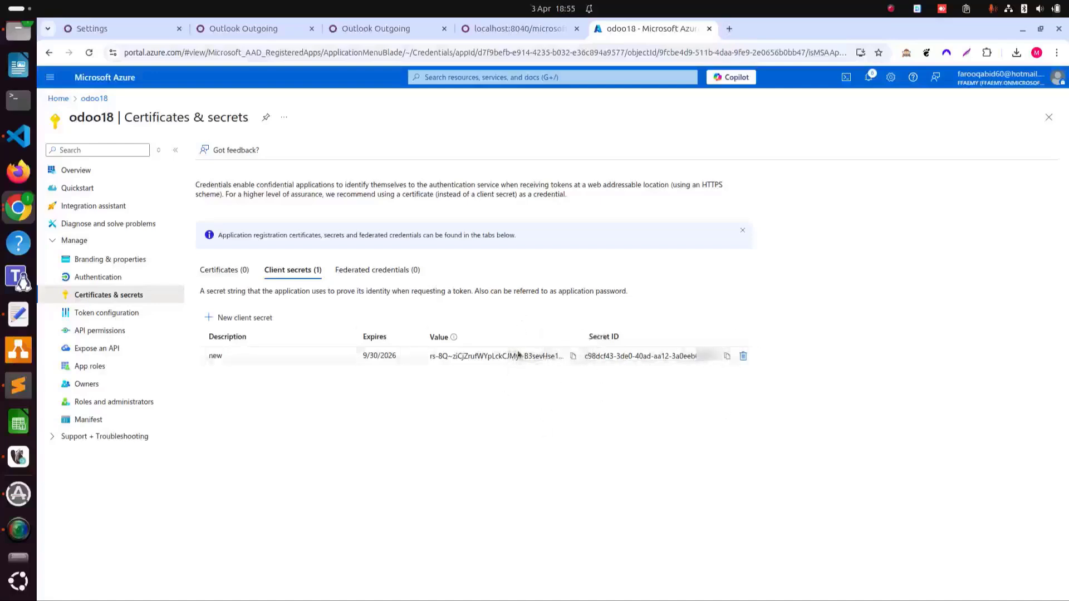
left_click(572, 357)
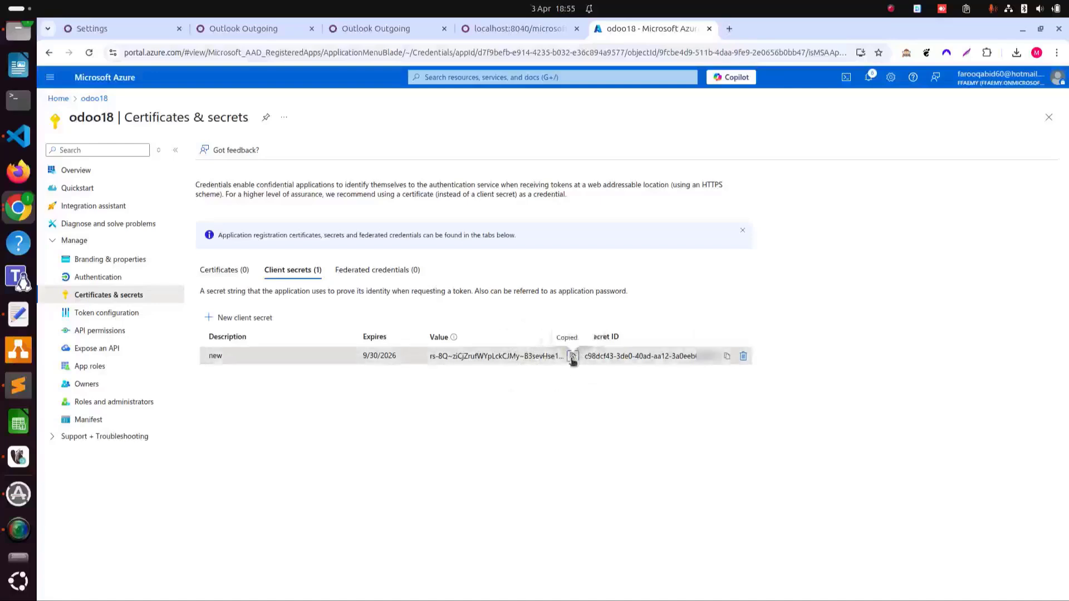
- Review the Outlook ID and secret in Settings, then close the duplicate Outlook Outgoing server tab
left_click(243, 28)
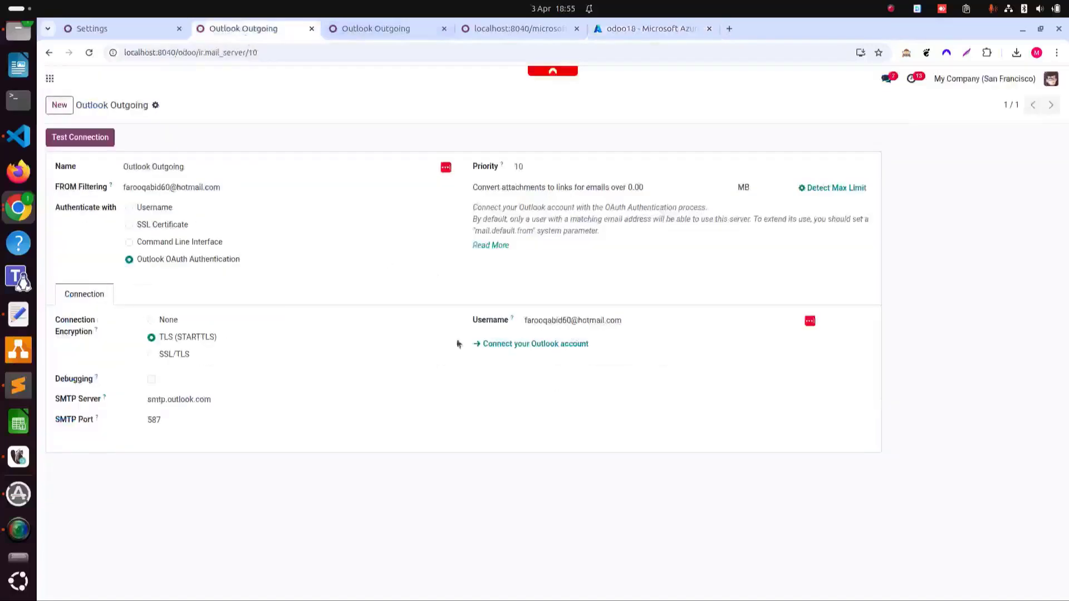
left_click(149, 27)
scroll(490, 340, "down", 10)
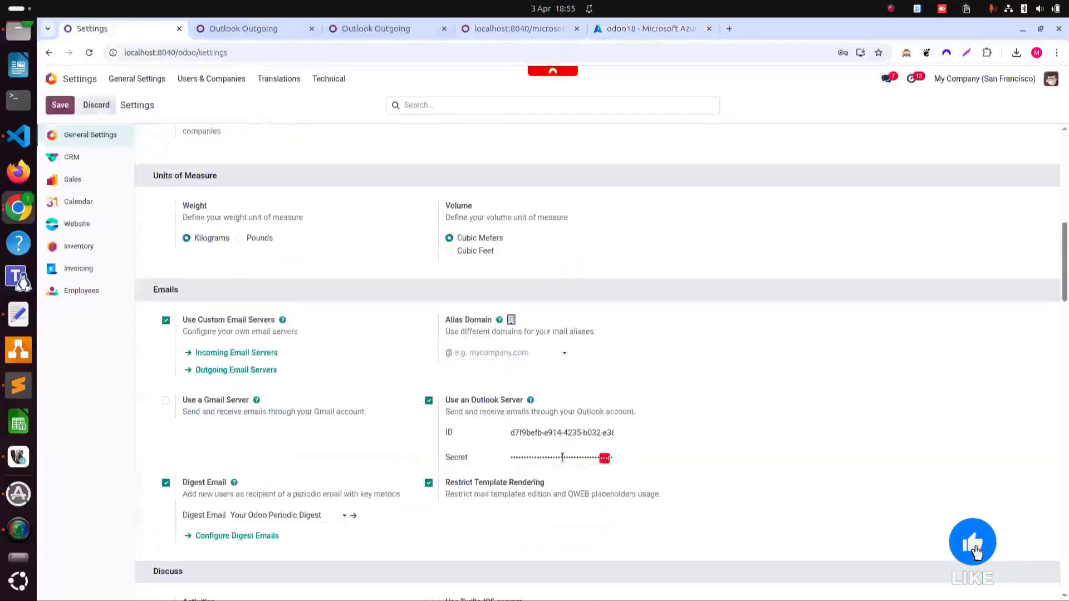
left_click(256, 28)
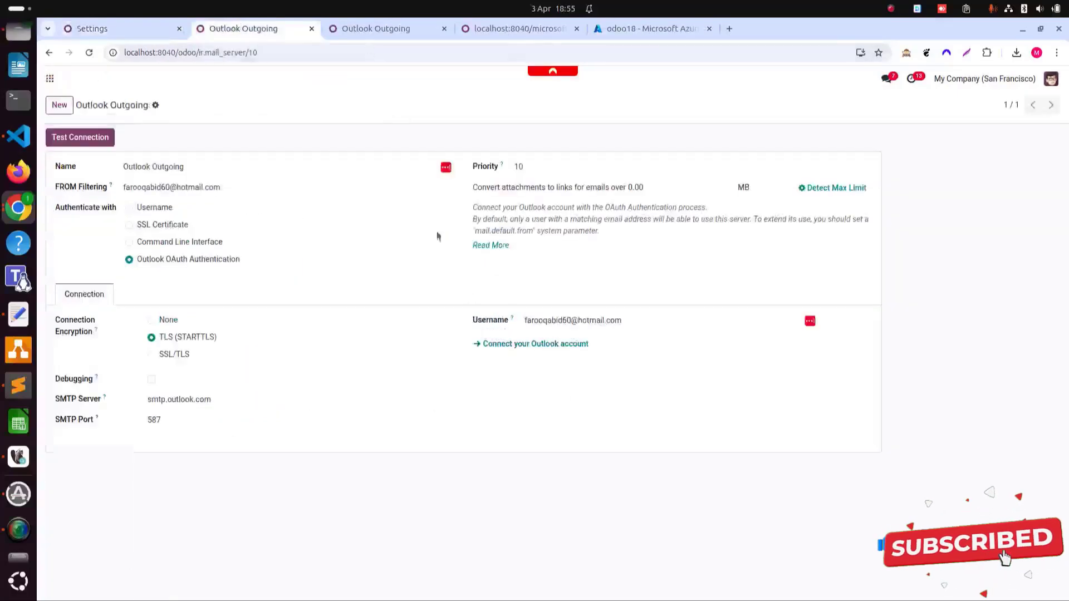
left_click(311, 29)
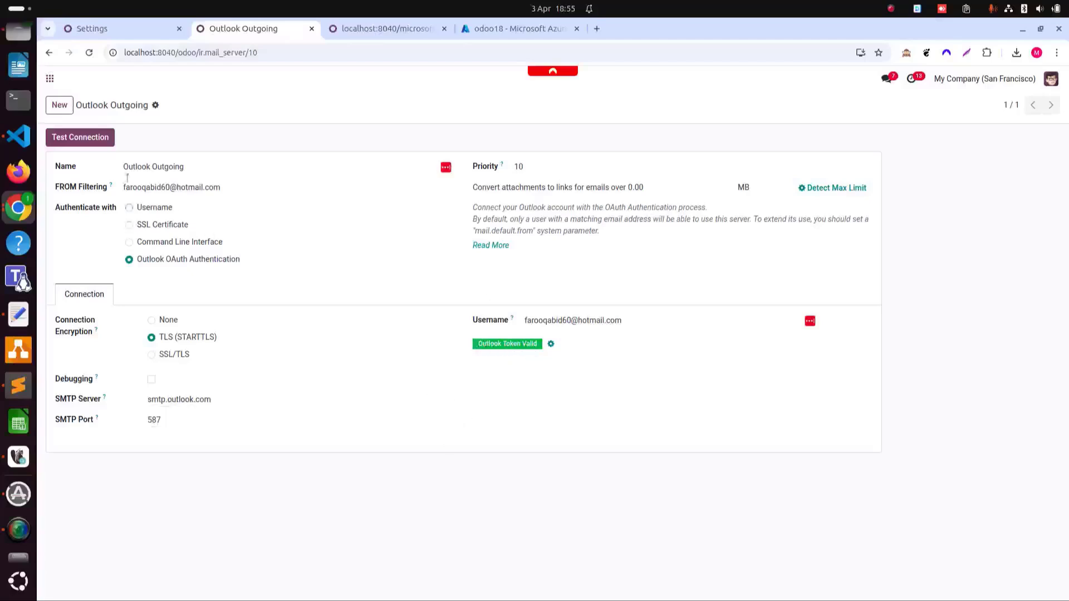
- Run Test Connection on the Outlook Outgoing mail server form
left_click(85, 136)
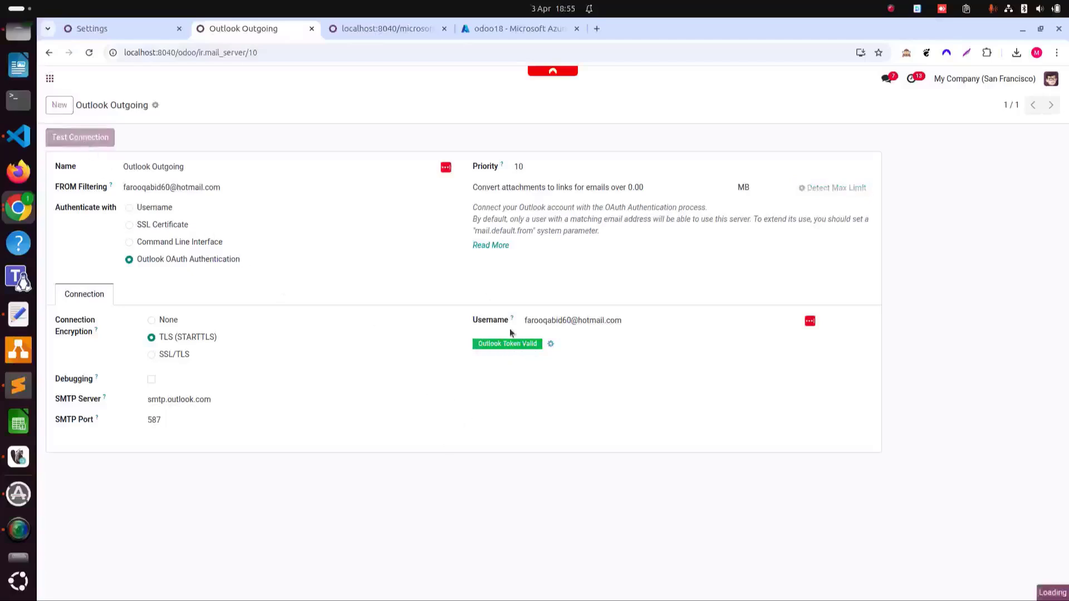